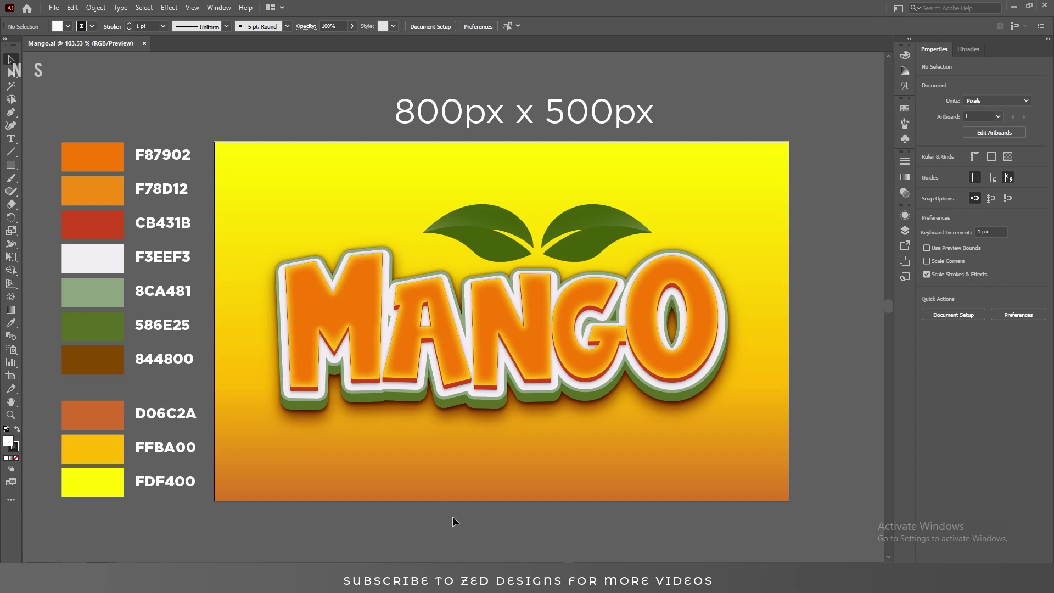
Select all of the finished MANGO artwork and delete it from the artboard.
click(740, 482)
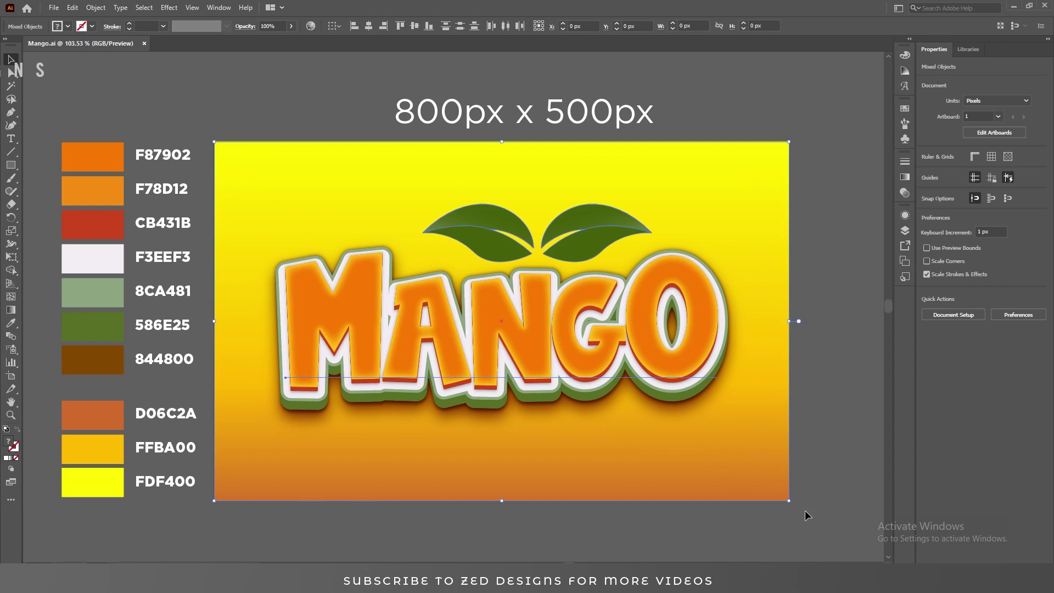
key(Delete)
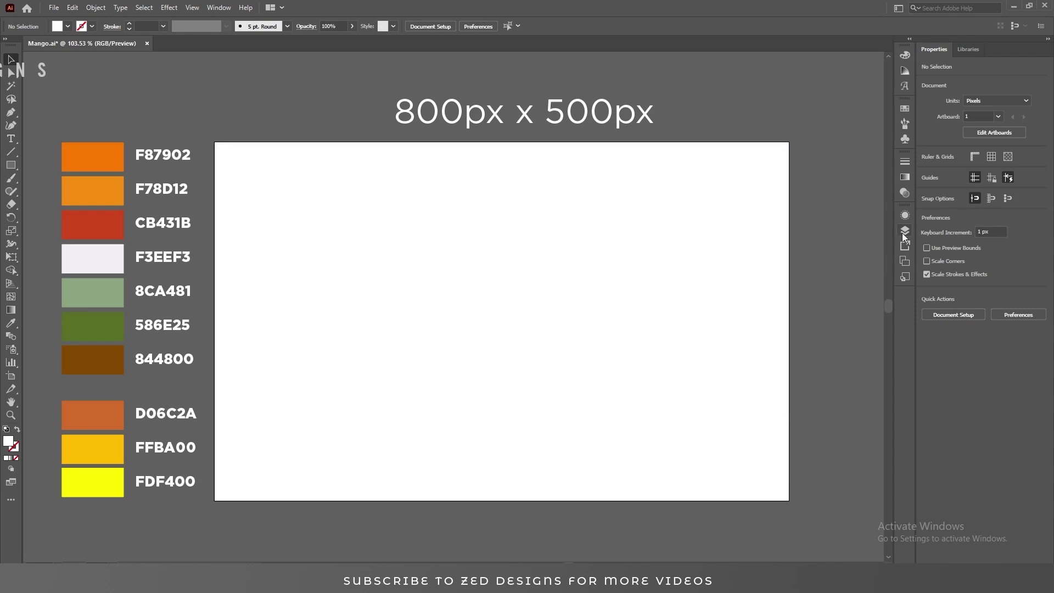
On the BG layer, draw a rectangle over the artboard, set its height to 500 px, and align it to the artboard.
click(904, 231)
click(843, 254)
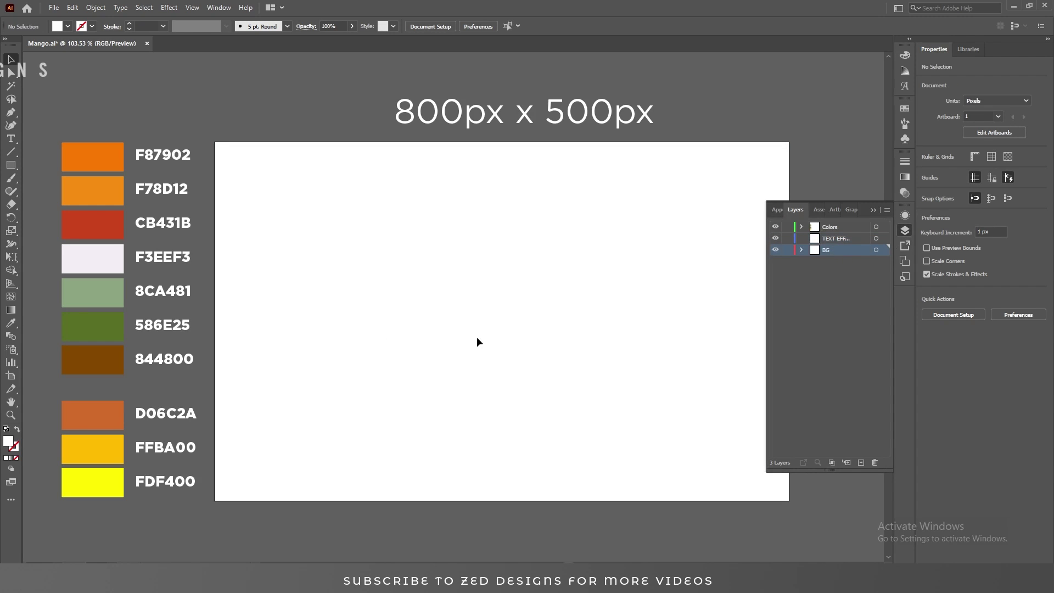
click(10, 165)
drag(215, 144, 789, 500)
key(v)
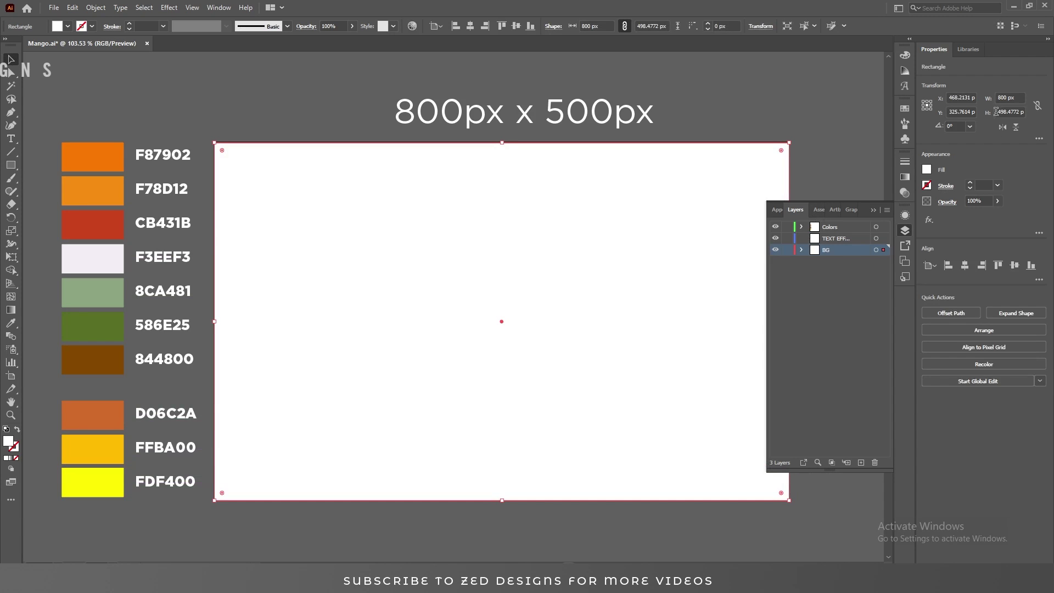
double_click(1003, 109)
text(500)
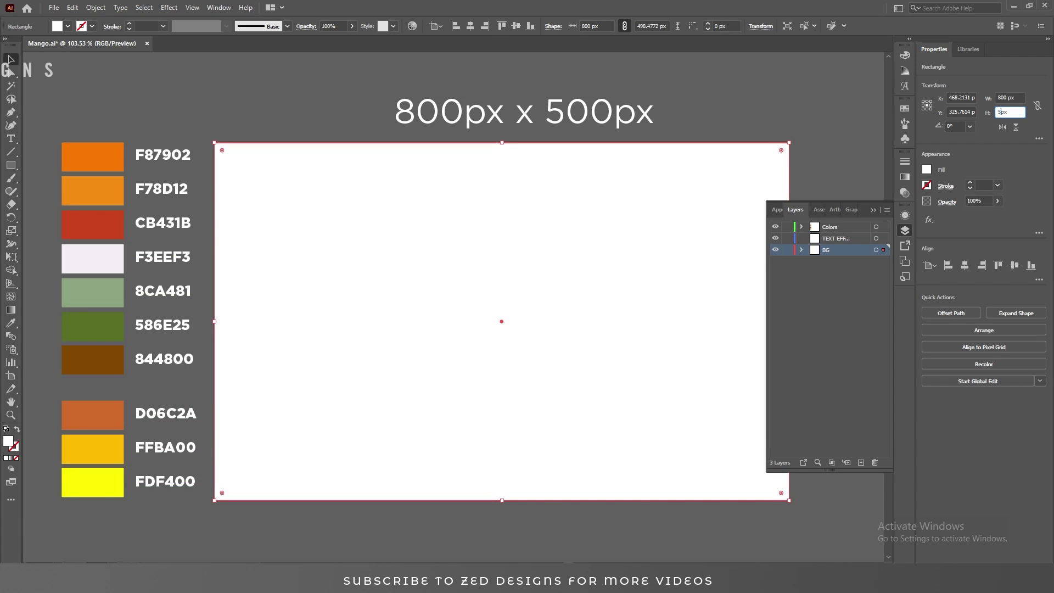
key(Return)
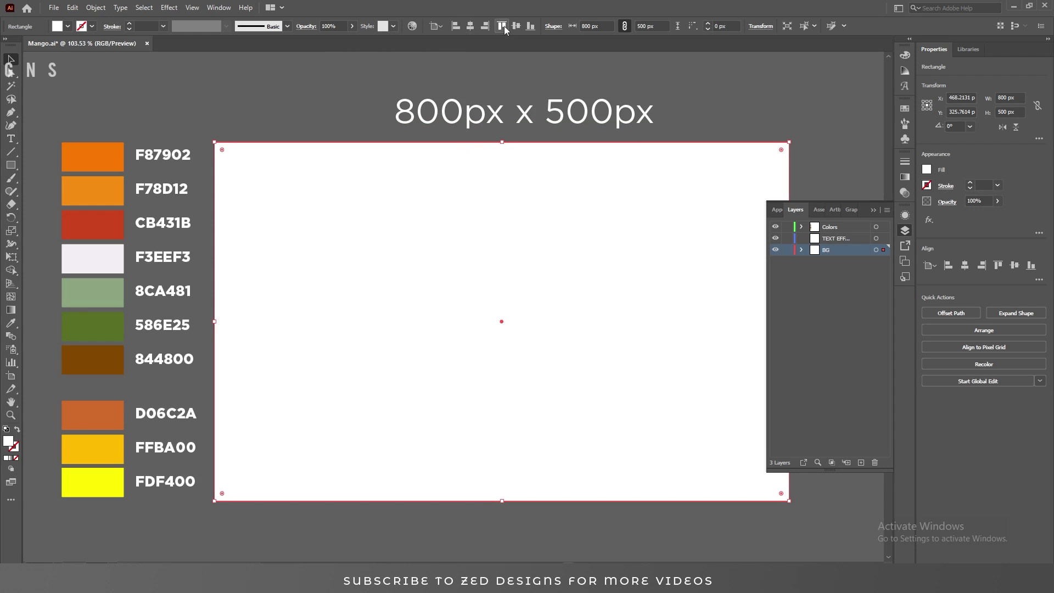
click(516, 25)
Fill the background rectangle with a linear gradient angled at 90°.
click(905, 177)
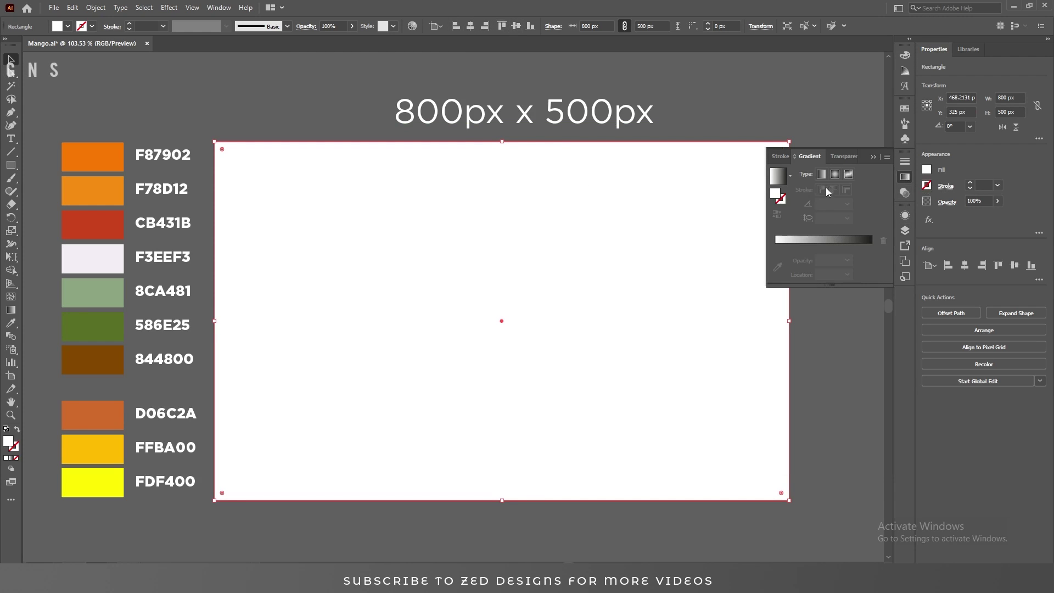
click(823, 175)
click(847, 216)
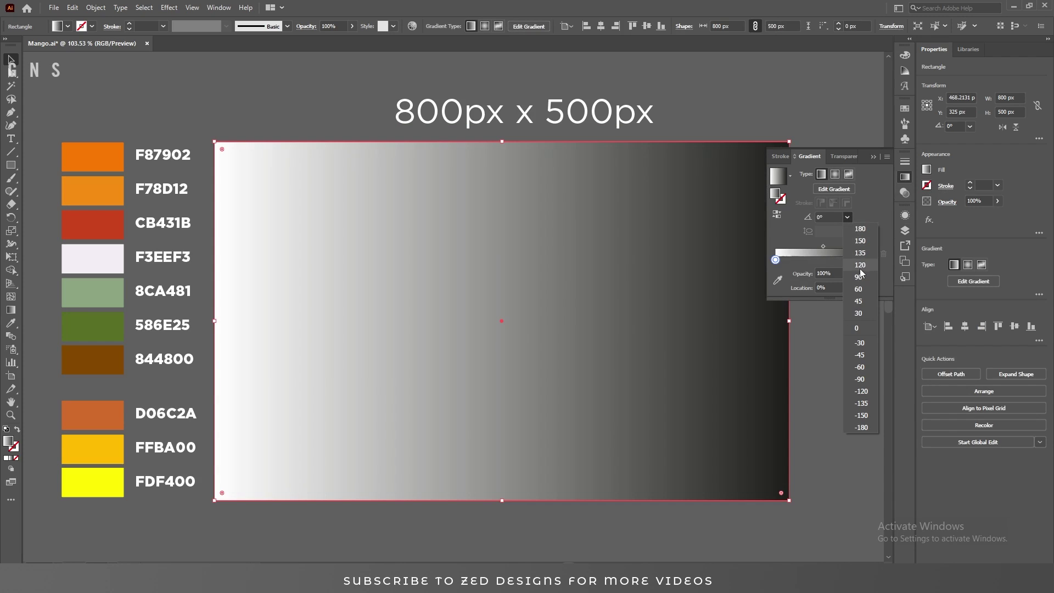
click(862, 277)
Sample FDF400, FFBA00 and D06C2A into the gradient stops, with the middle stop near 58%.
click(871, 259)
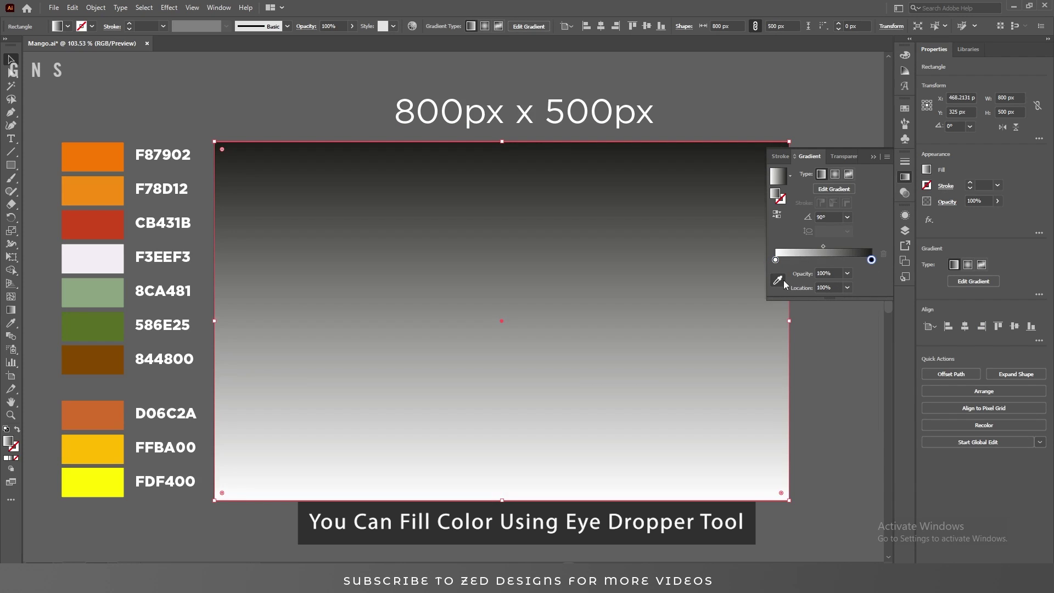
click(781, 279)
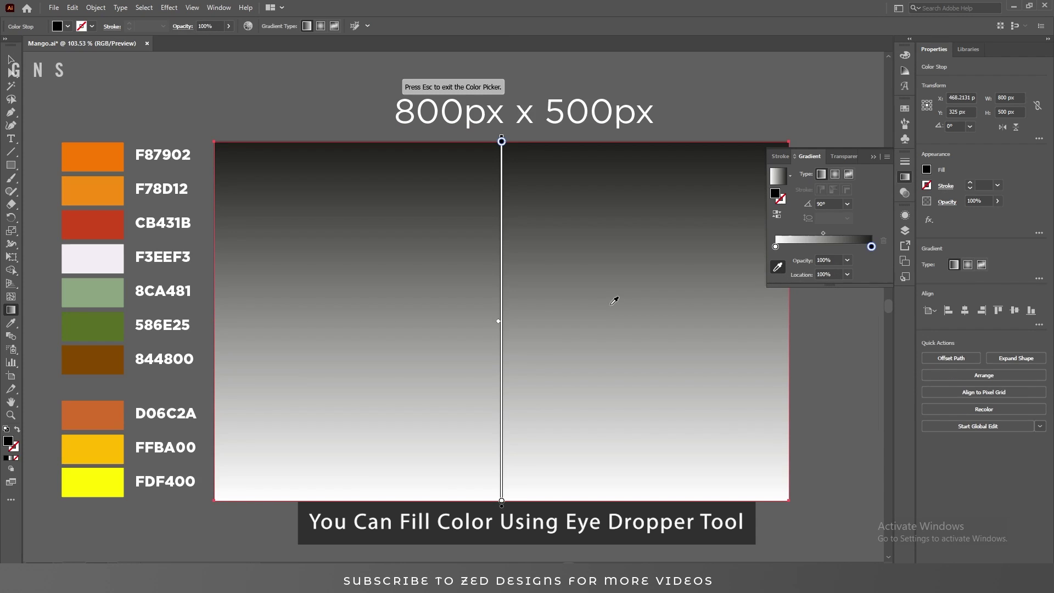
click(116, 478)
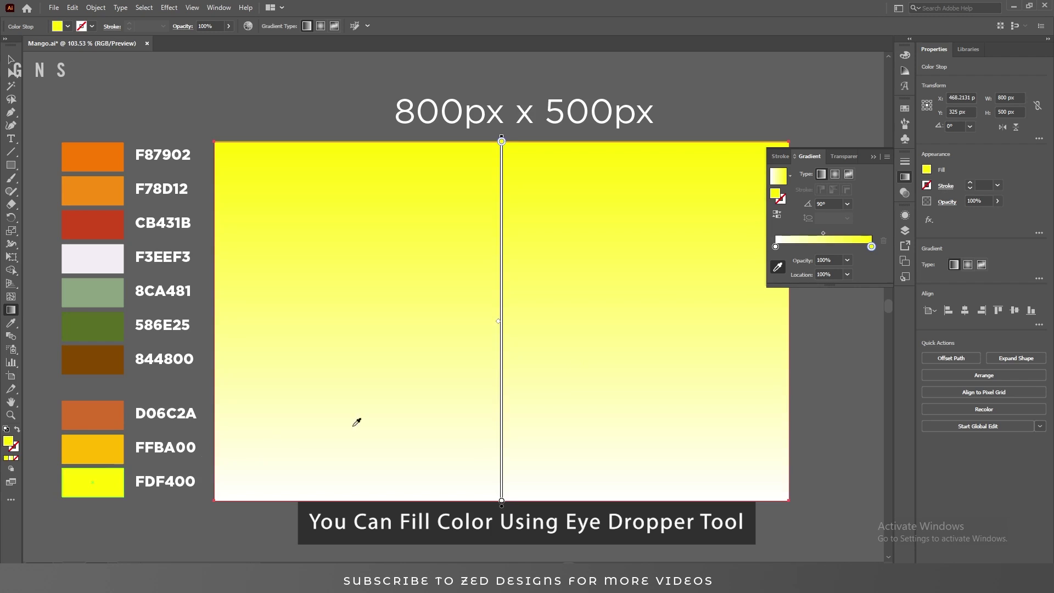
click(848, 248)
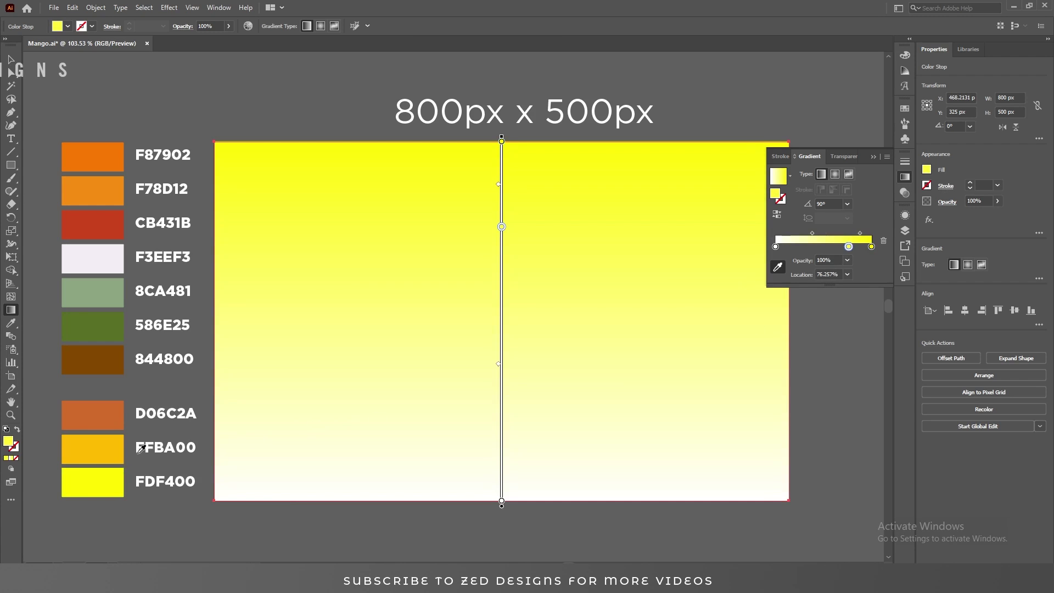
click(114, 452)
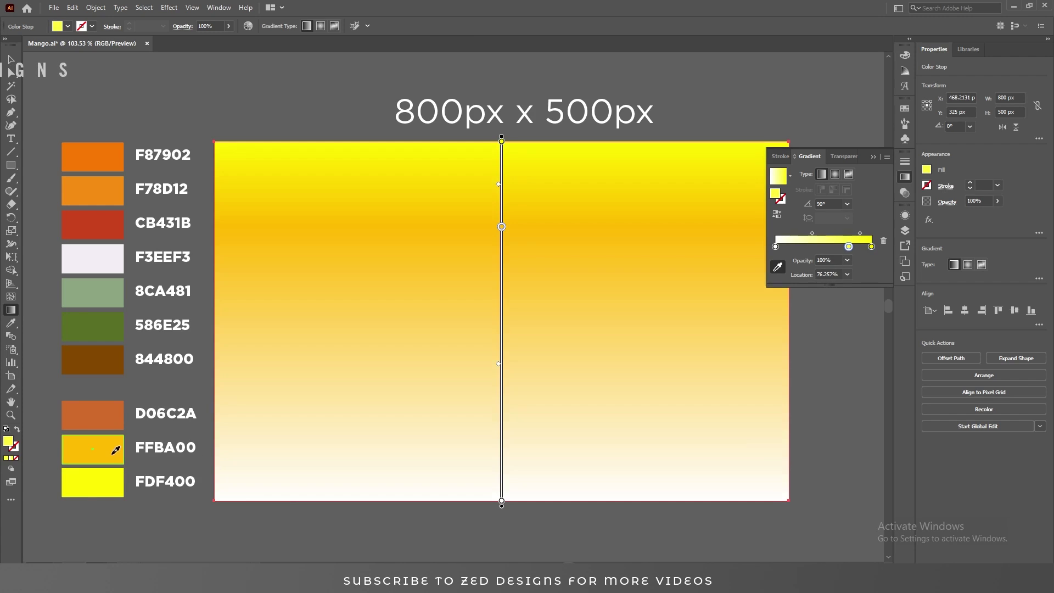
click(775, 247)
click(91, 417)
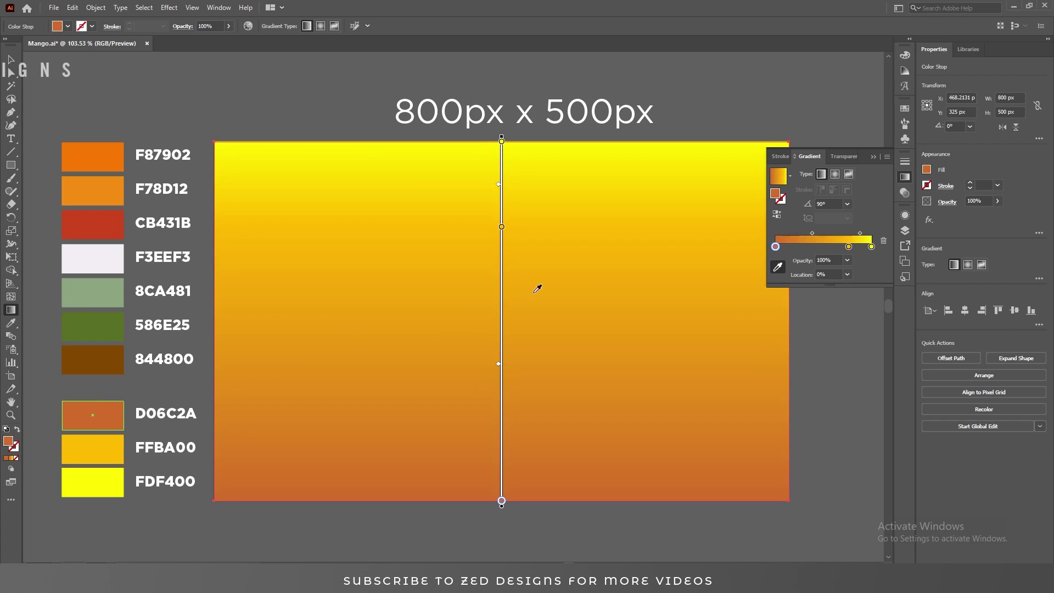
key(v)
drag(848, 258, 831, 258)
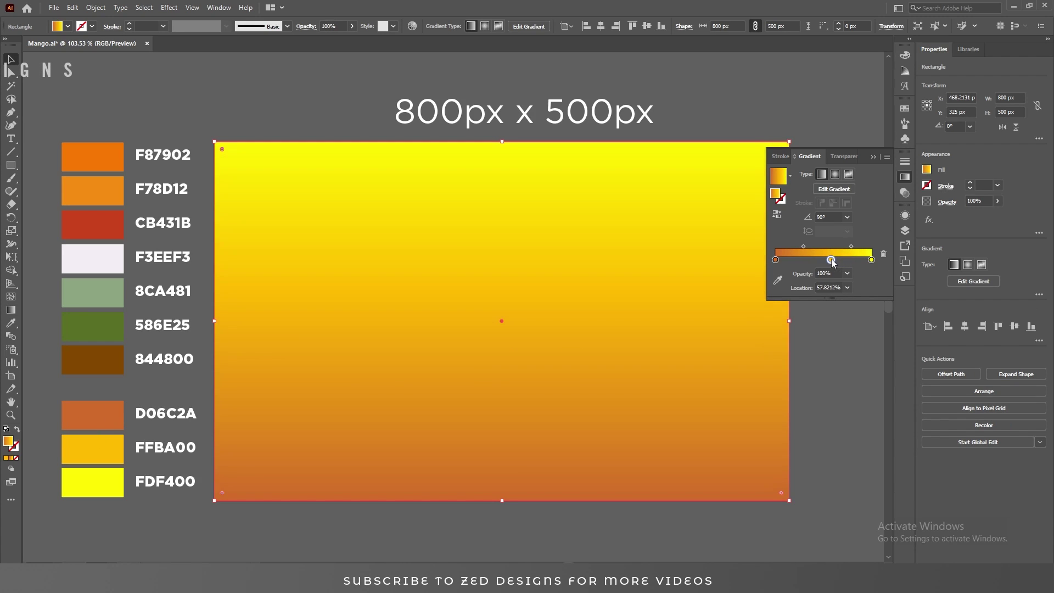
Lock the BG layer and make the TEXT EFFECT layer active.
click(905, 231)
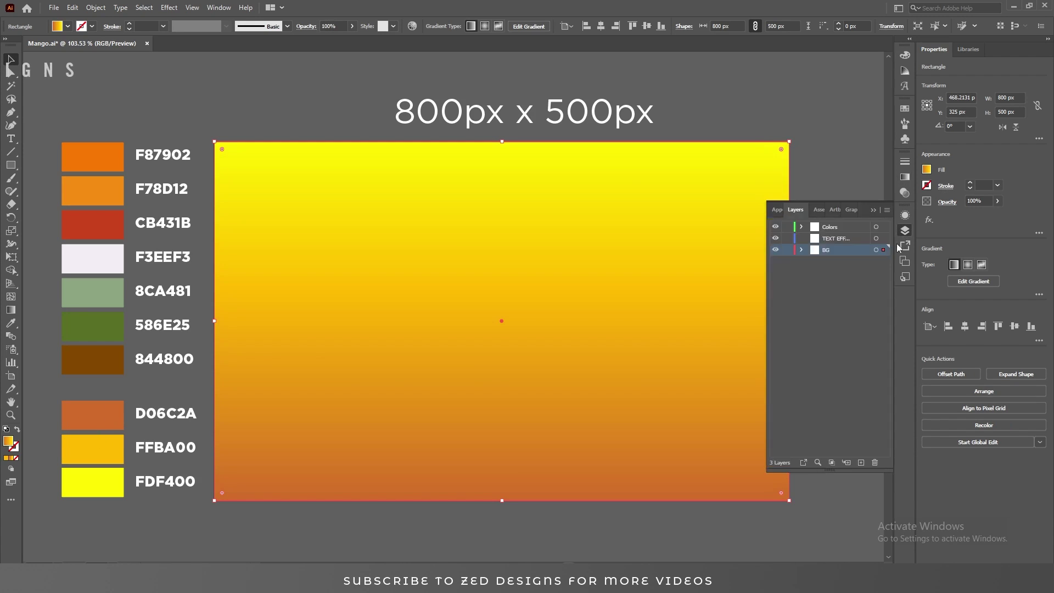
click(788, 250)
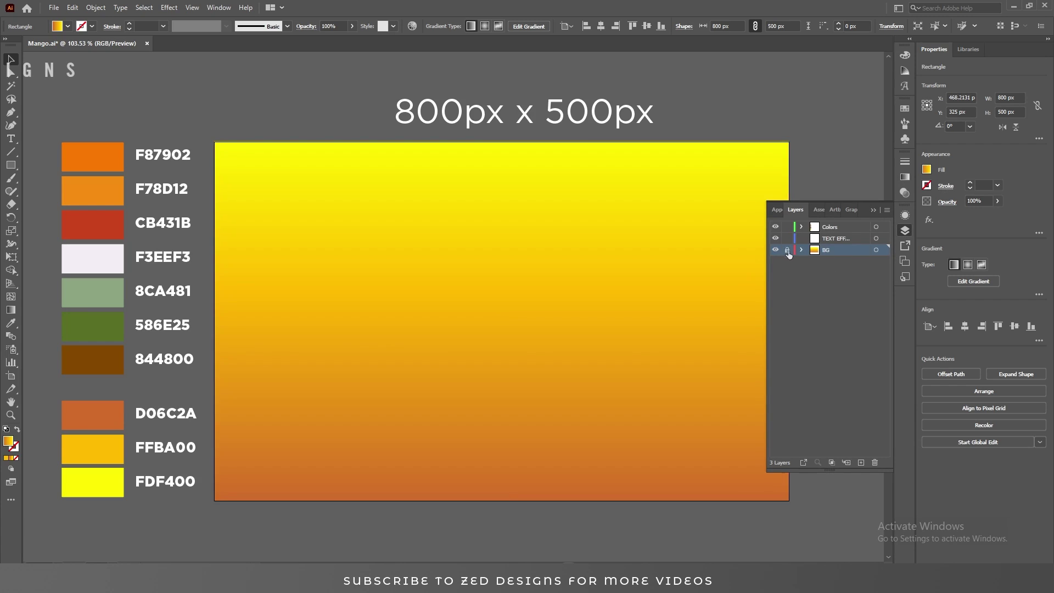
click(832, 240)
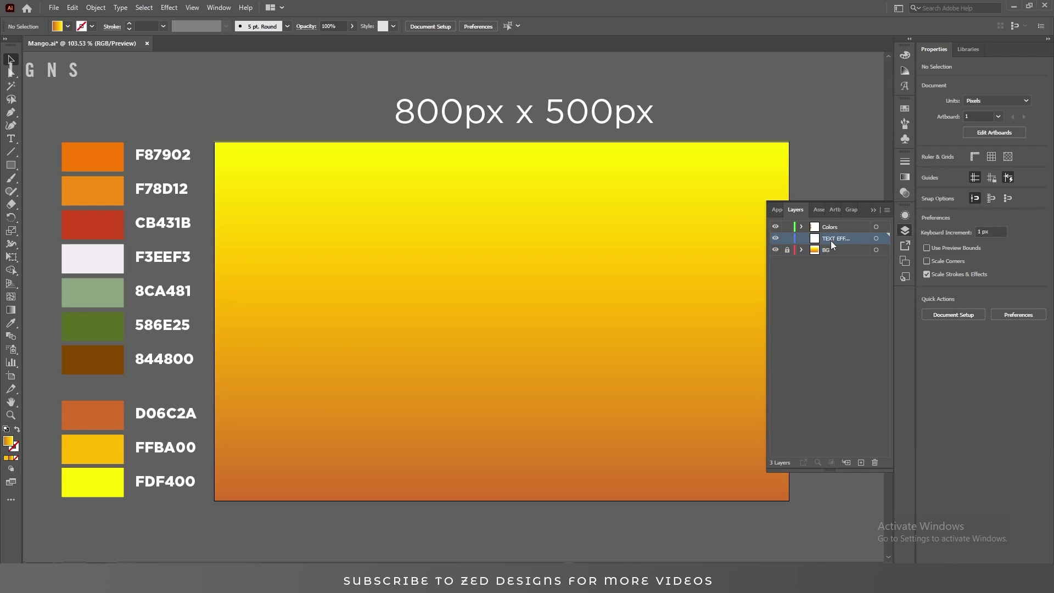
click(874, 210)
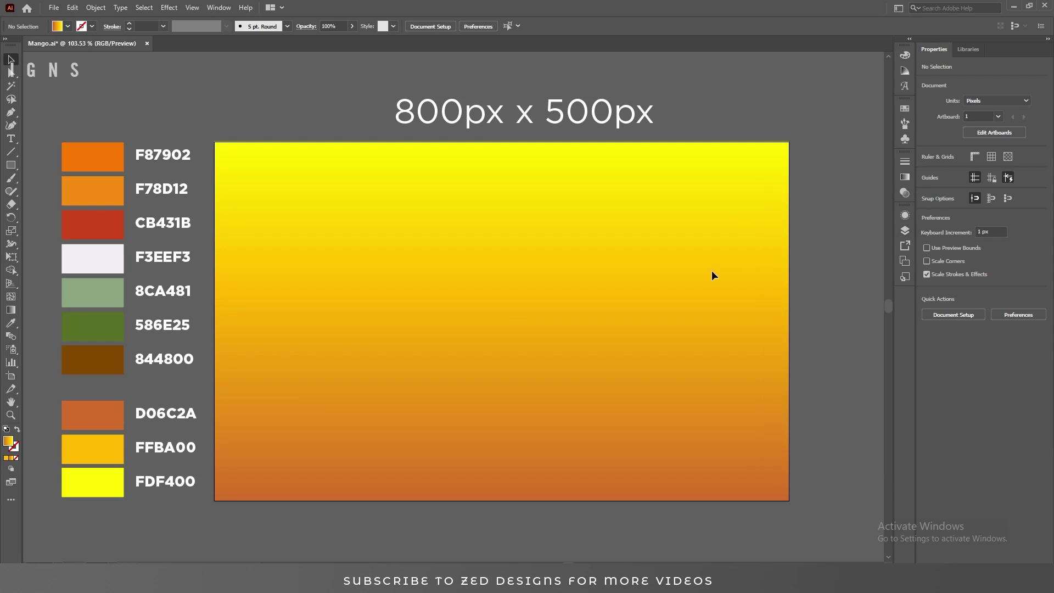
Add 'Mango' text at 225 pt, centre-aligned and centred on the artboard.
key(t)
click(430, 281)
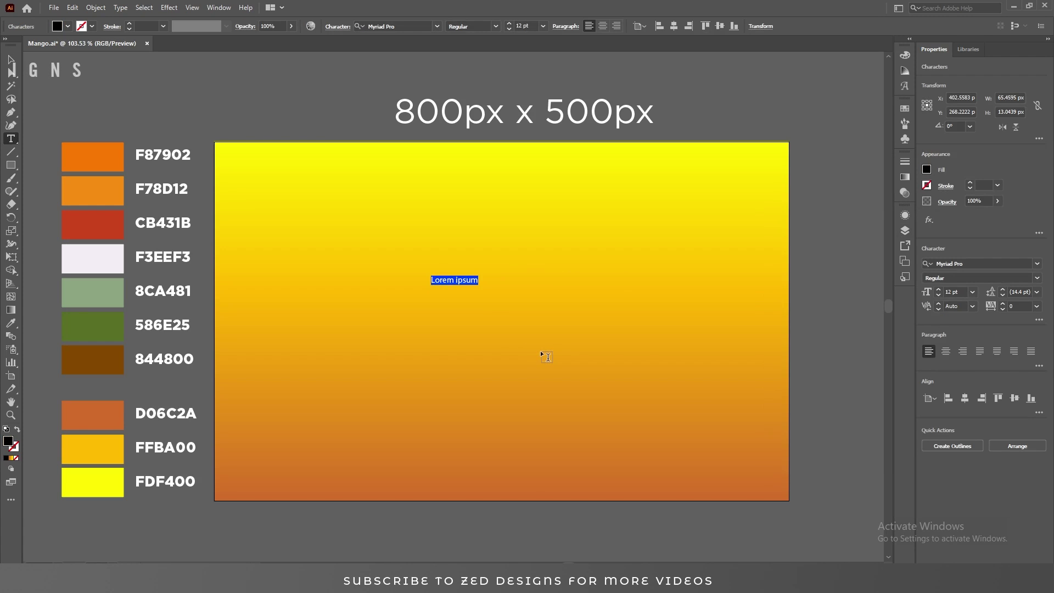
text(Mango)
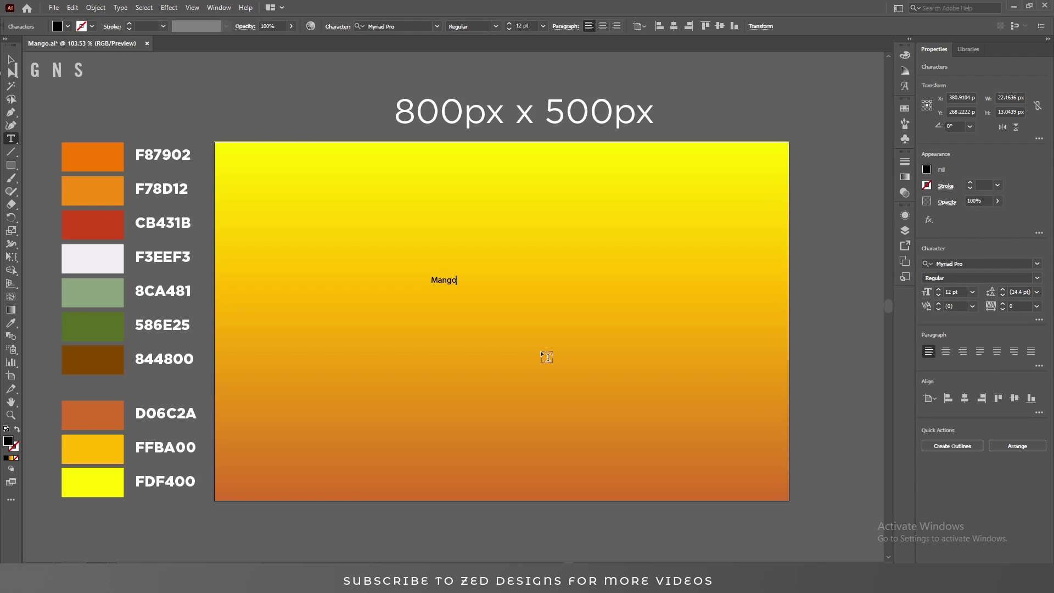
click(11, 59)
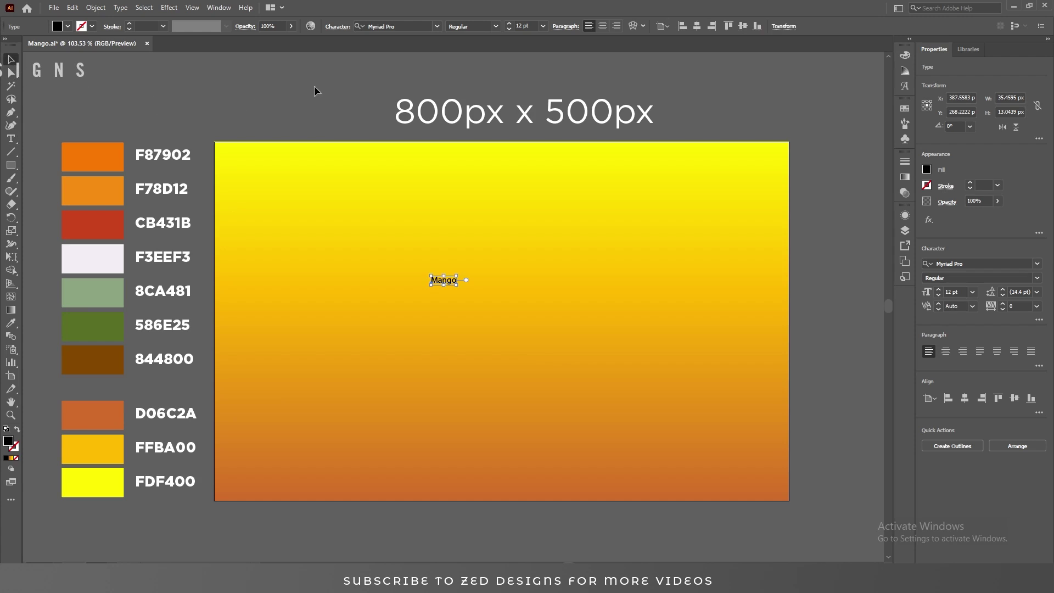
click(522, 26)
text(225)
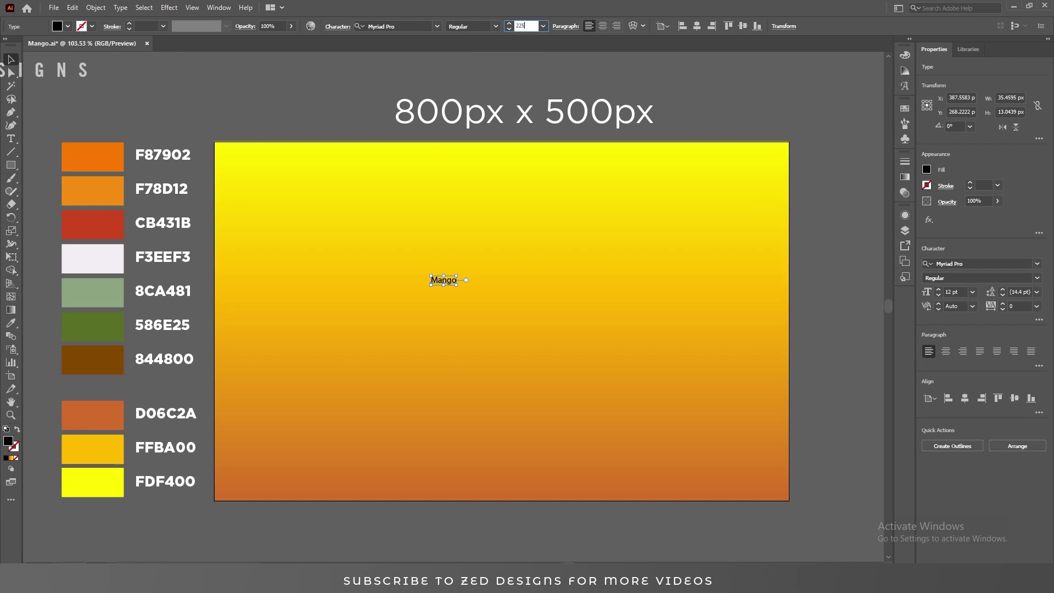
key(Return)
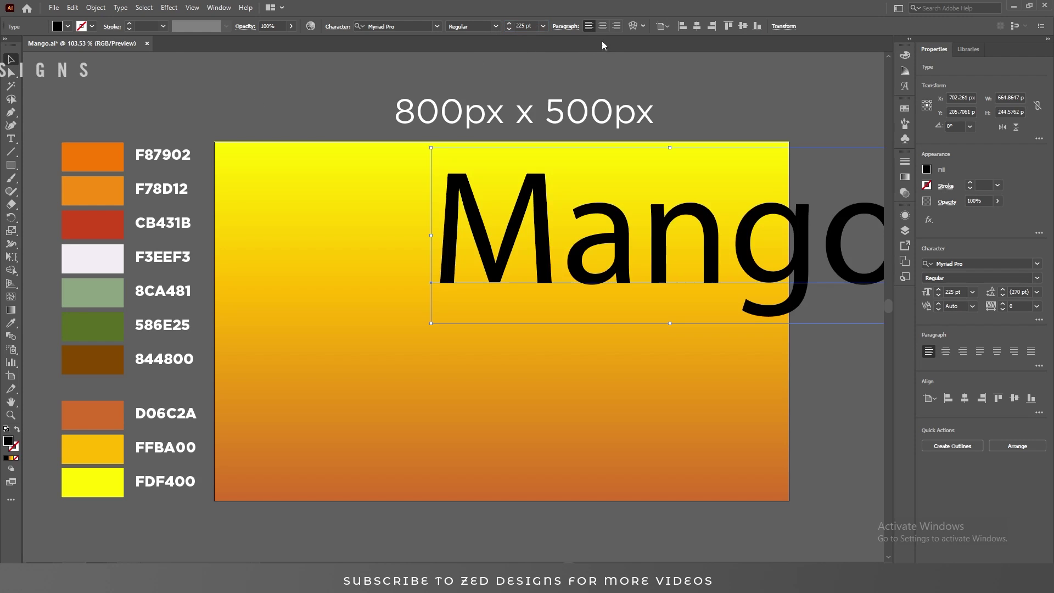
click(602, 27)
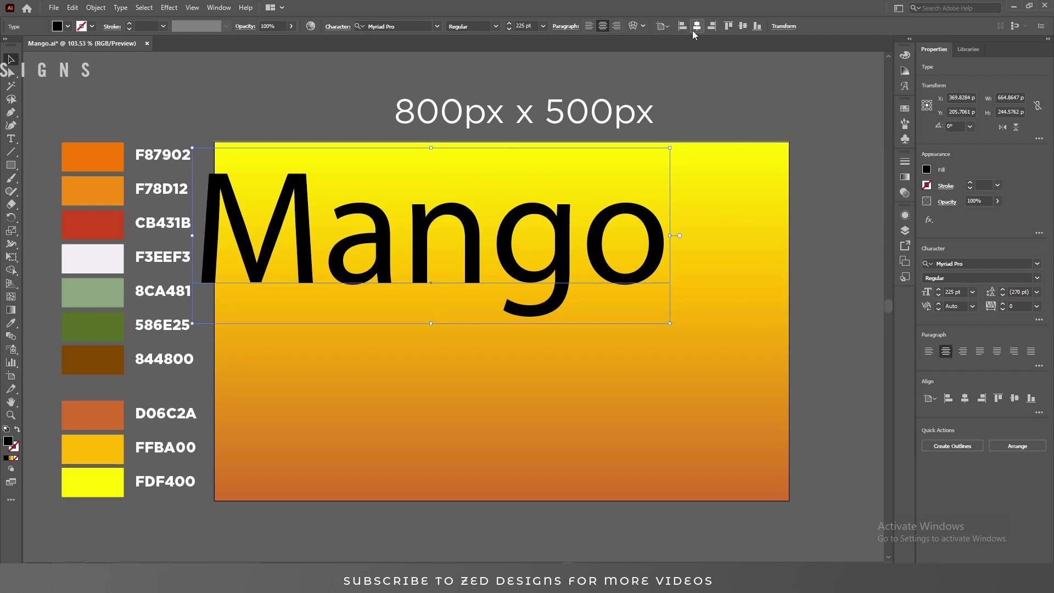
click(696, 26)
click(743, 26)
Set the text font to Baby Monsta and retype the final letter as a capital O.
click(415, 26)
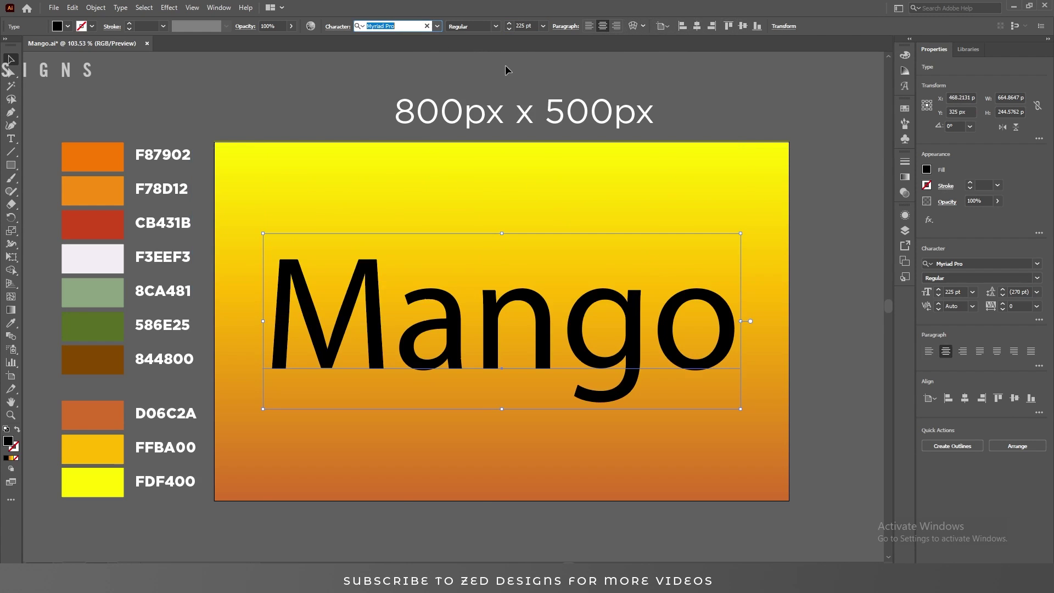
text(baby)
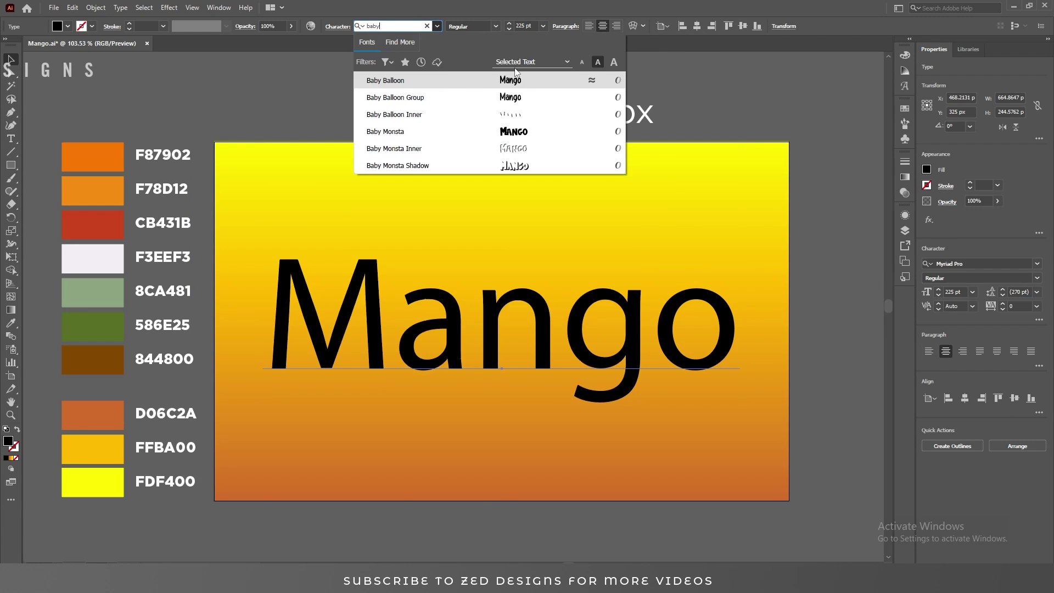
click(489, 138)
double_click(636, 314)
drag(634, 307, 711, 299)
text(O)
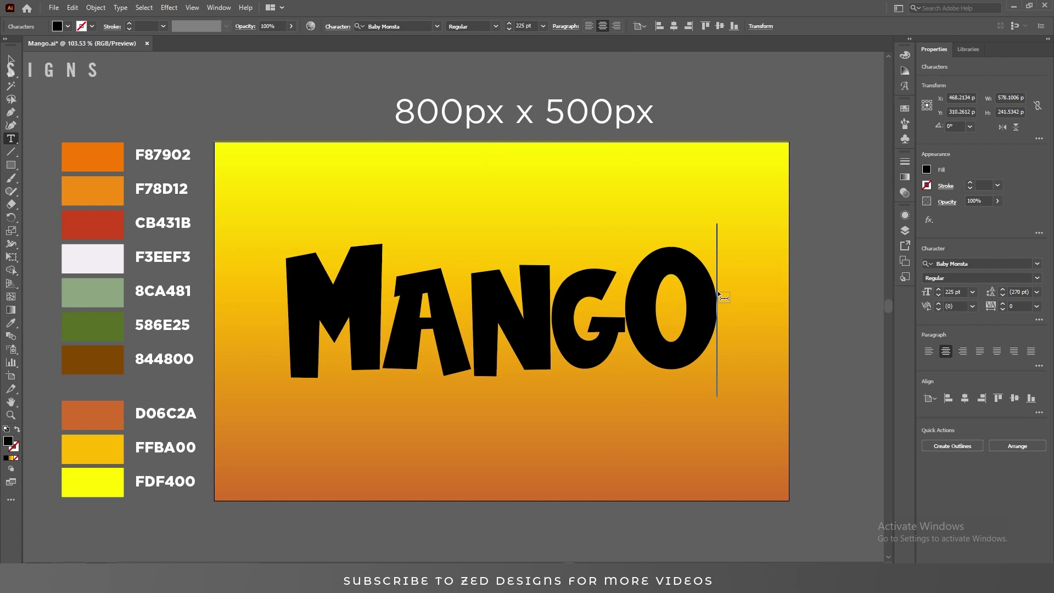
click(11, 58)
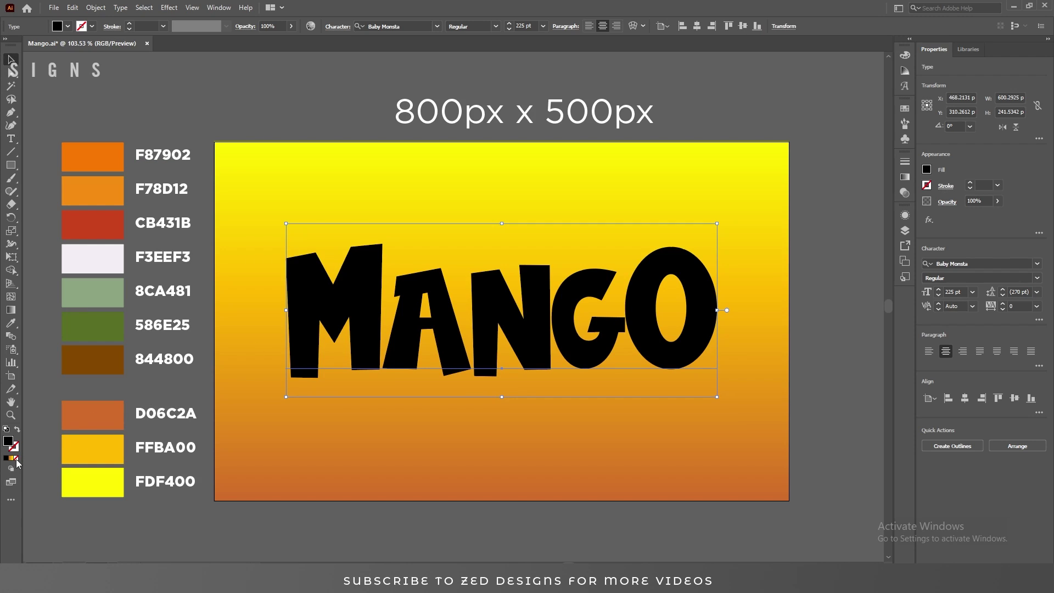
Remove the text's fill, add a new F87902 orange fill in Appearance, and duplicate it.
click(16, 459)
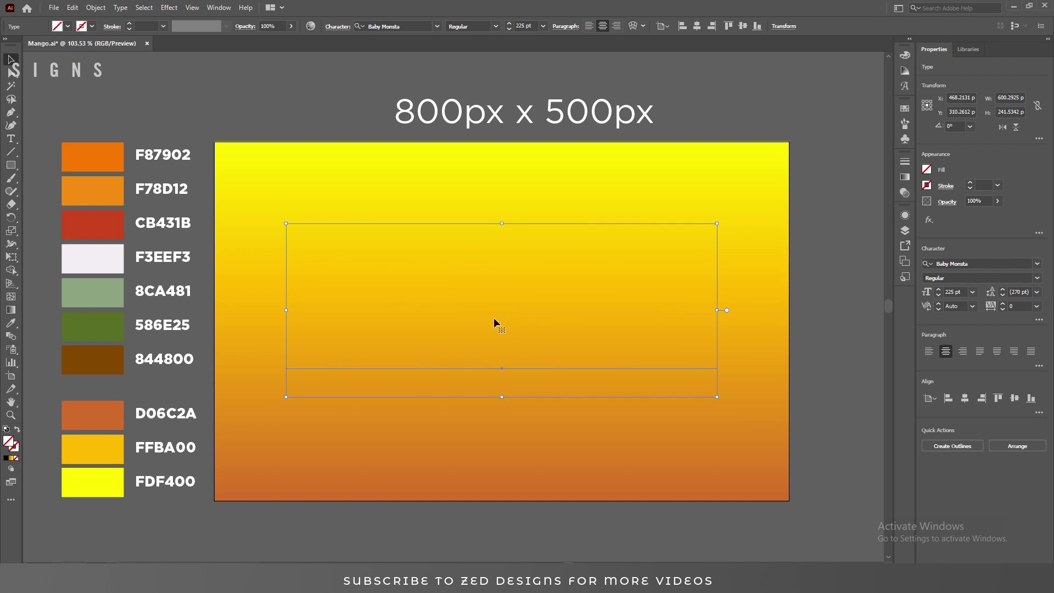
click(904, 215)
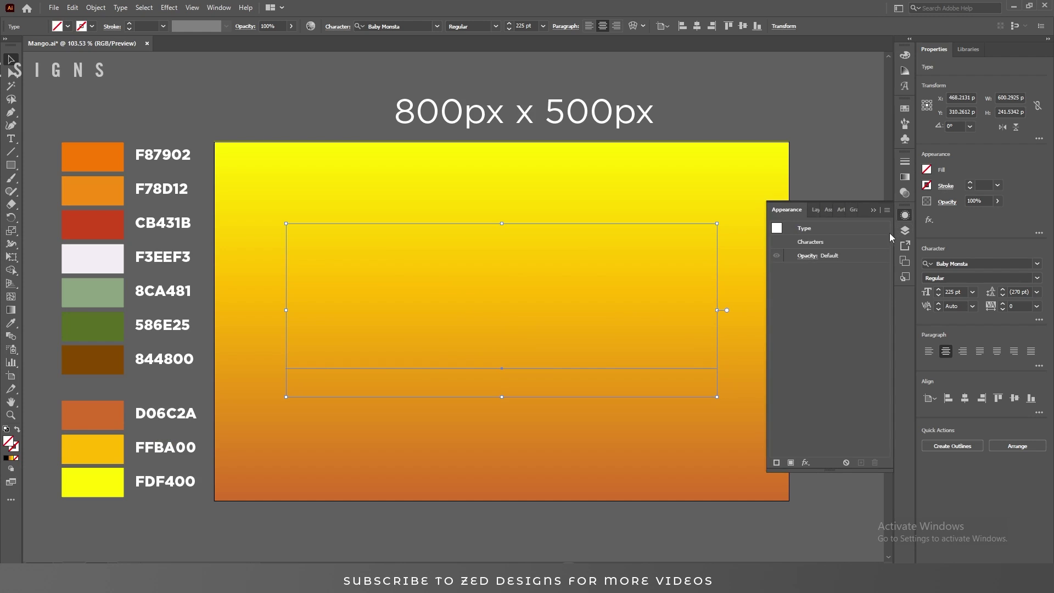
click(790, 464)
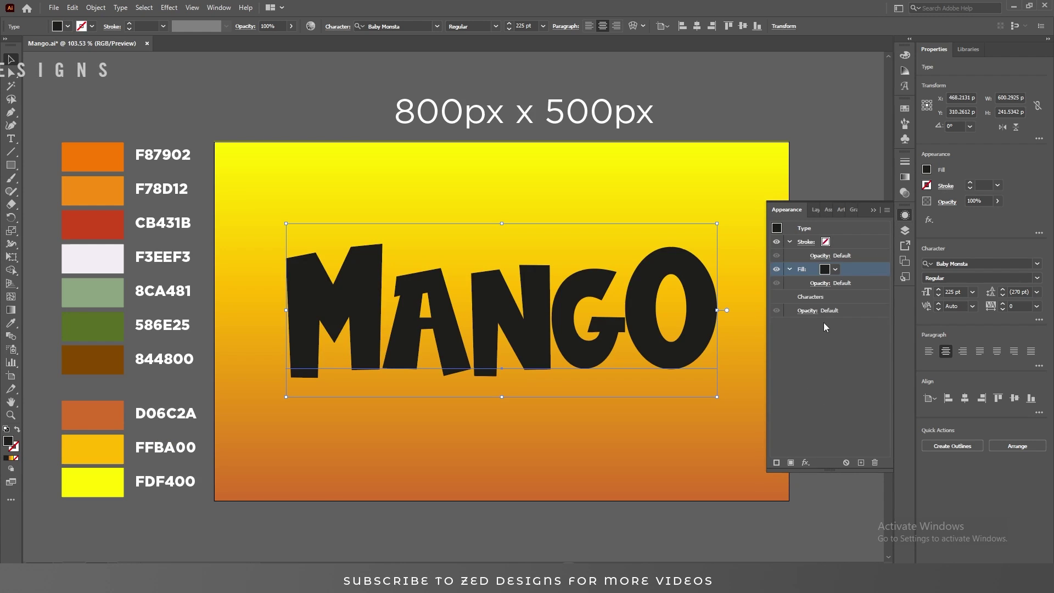
double_click(8, 441)
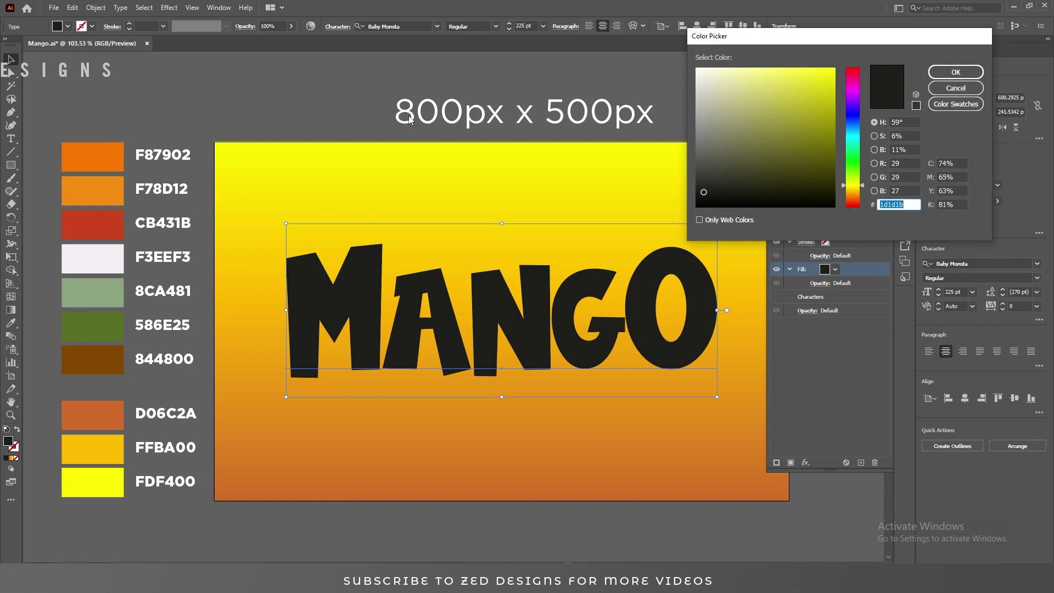
text(f87902)
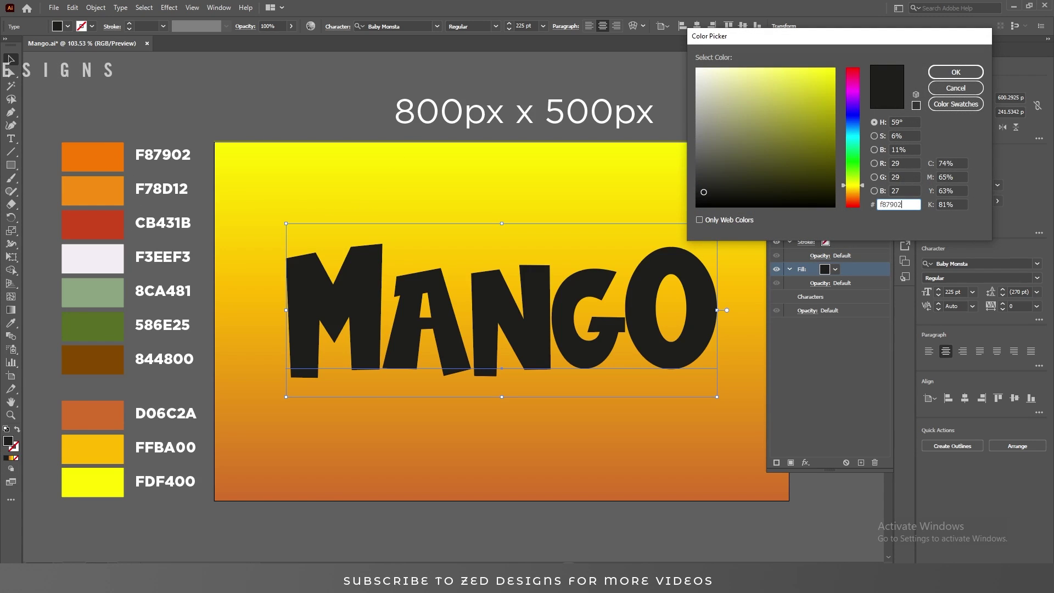
key(Tab)
click(950, 75)
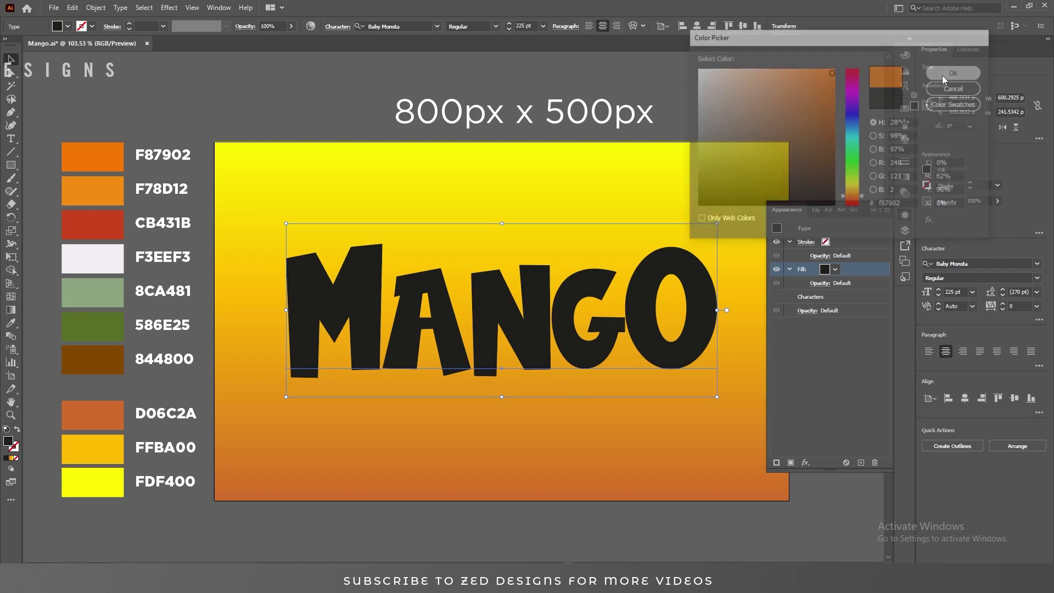
click(861, 463)
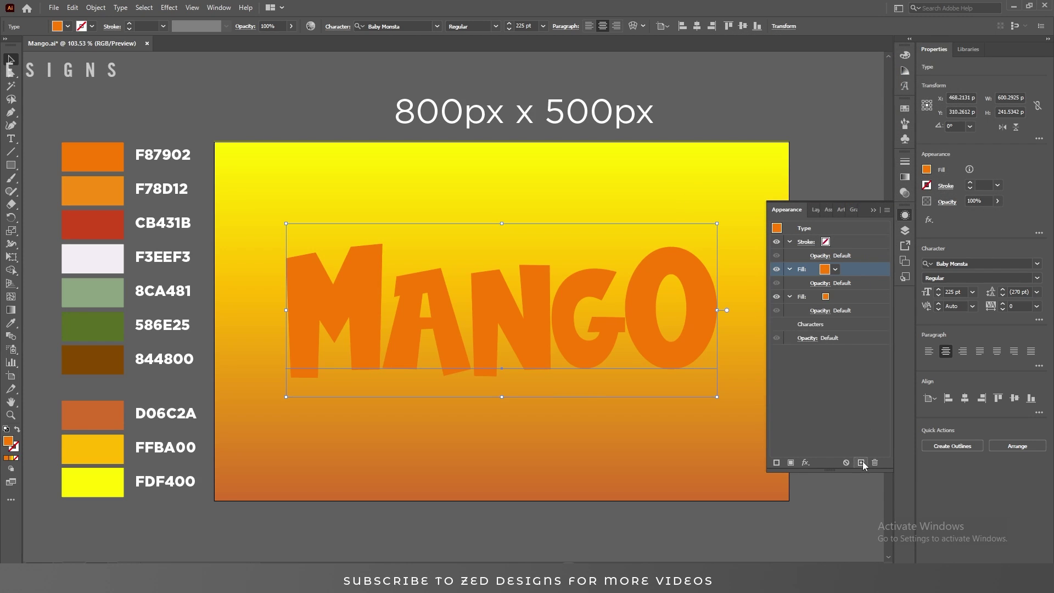
click(806, 463)
Add a near-white Inner Glow with 50% opacity and 10 px blur to the top fill.
mouse_move(855, 291)
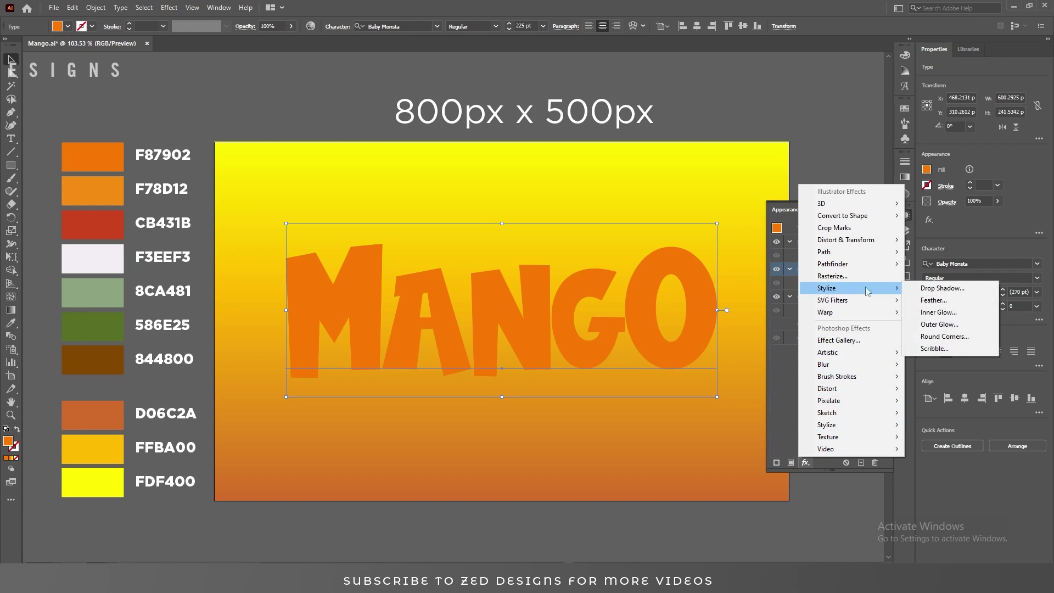
click(939, 312)
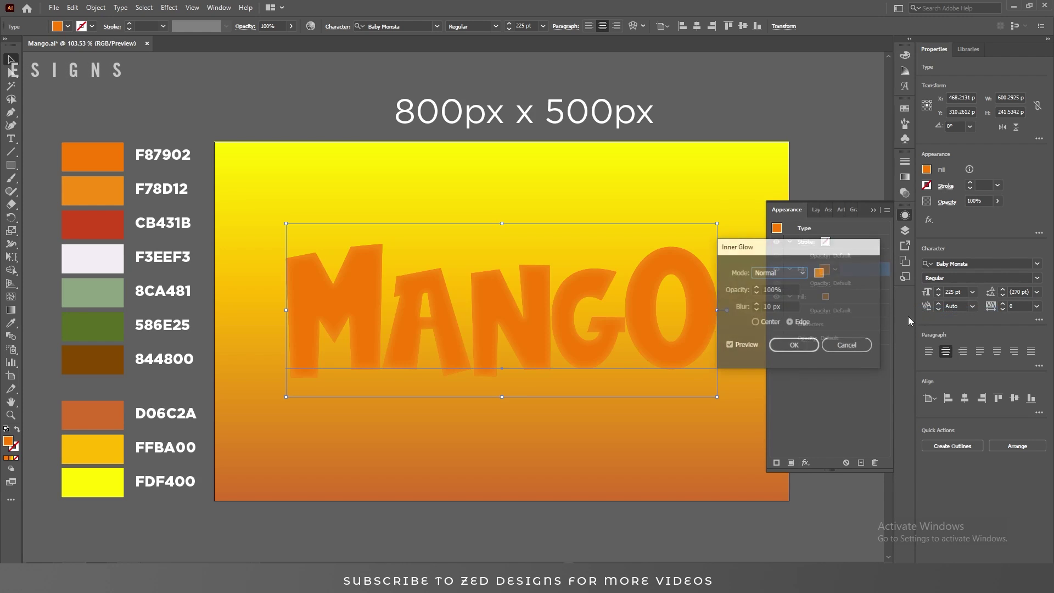
click(819, 275)
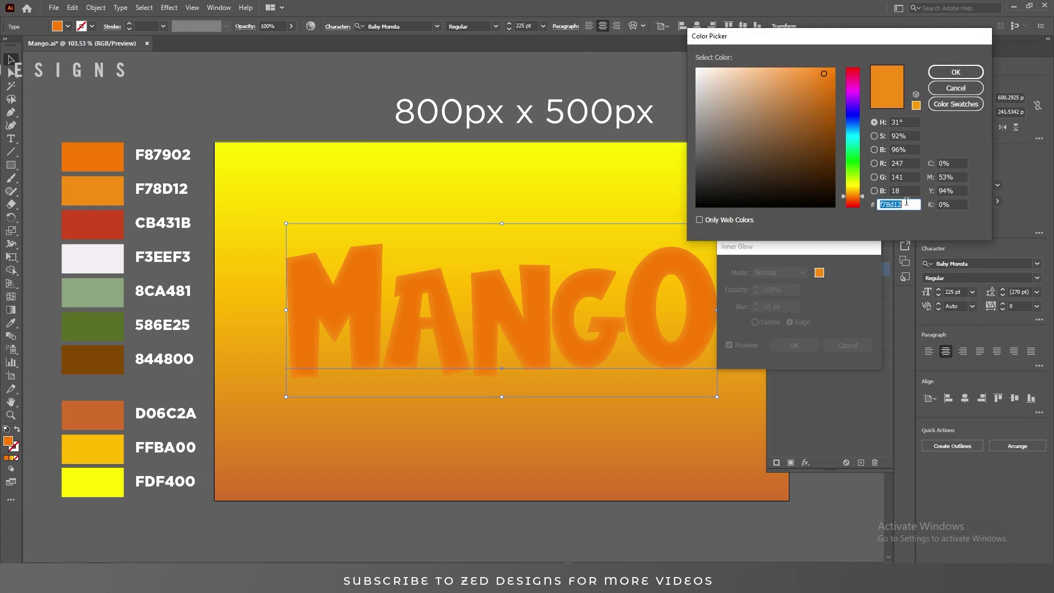
drag(769, 126, 701, 69)
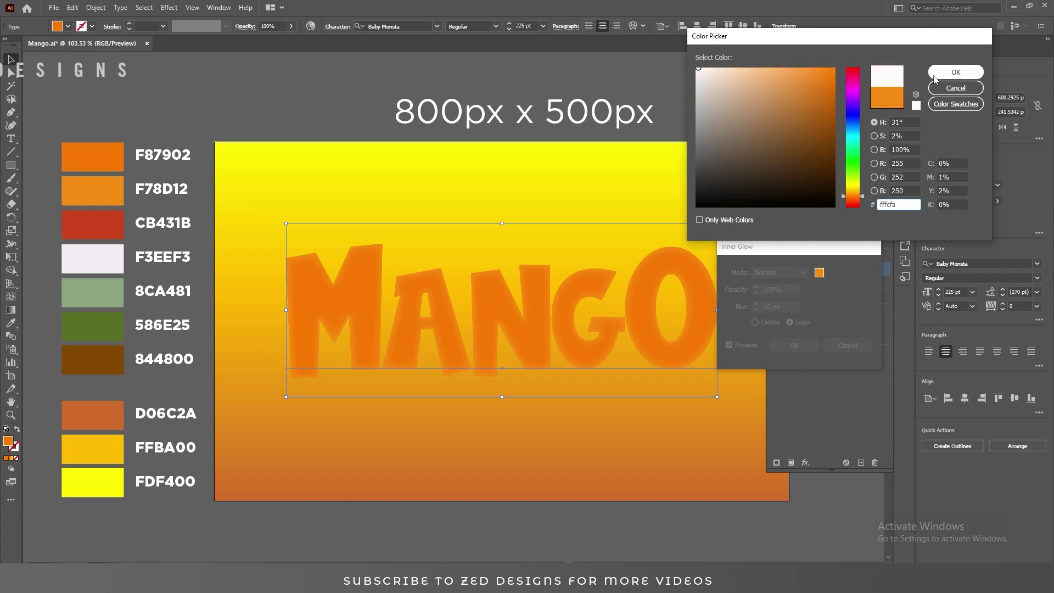
click(956, 72)
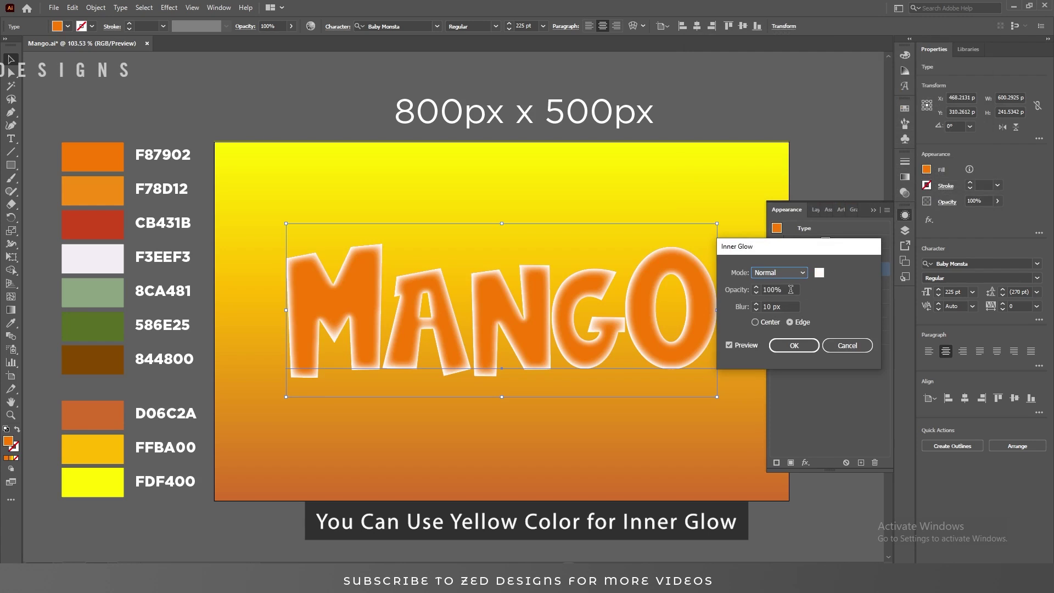
double_click(790, 288)
text(50)
key(Tab)
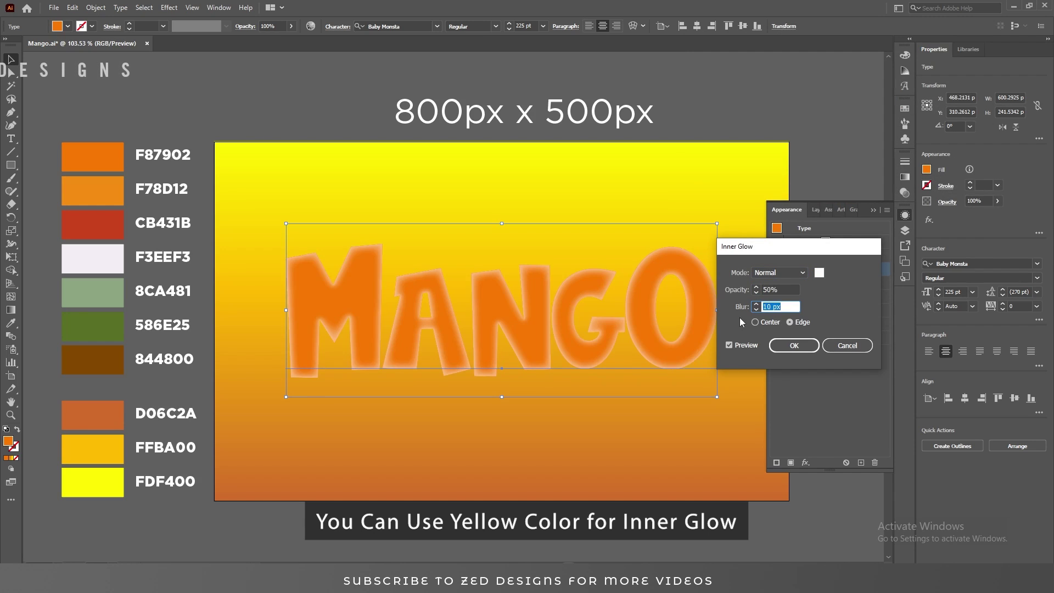
click(800, 344)
Collapse the glowing fill and select the lower orange fill.
click(838, 269)
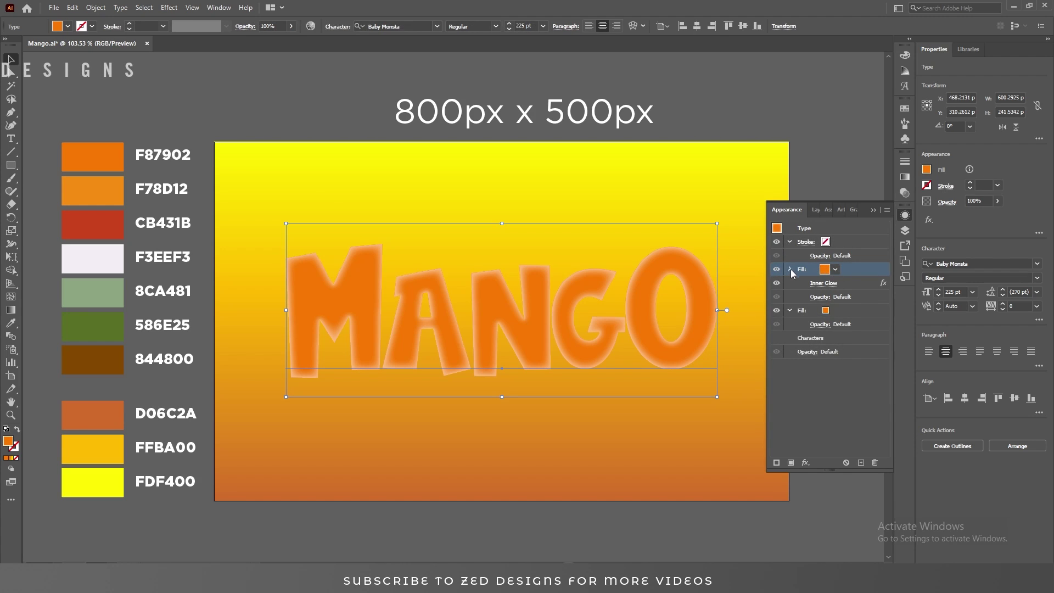
click(790, 269)
click(847, 284)
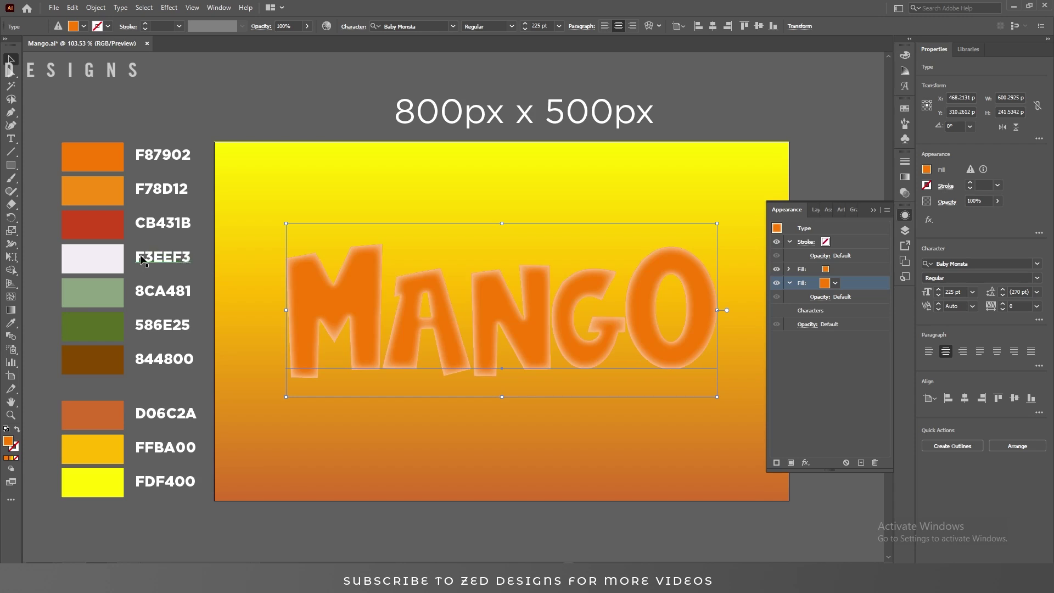
Change the lower fill colour to red CB431B.
double_click(8, 441)
text(cb431)
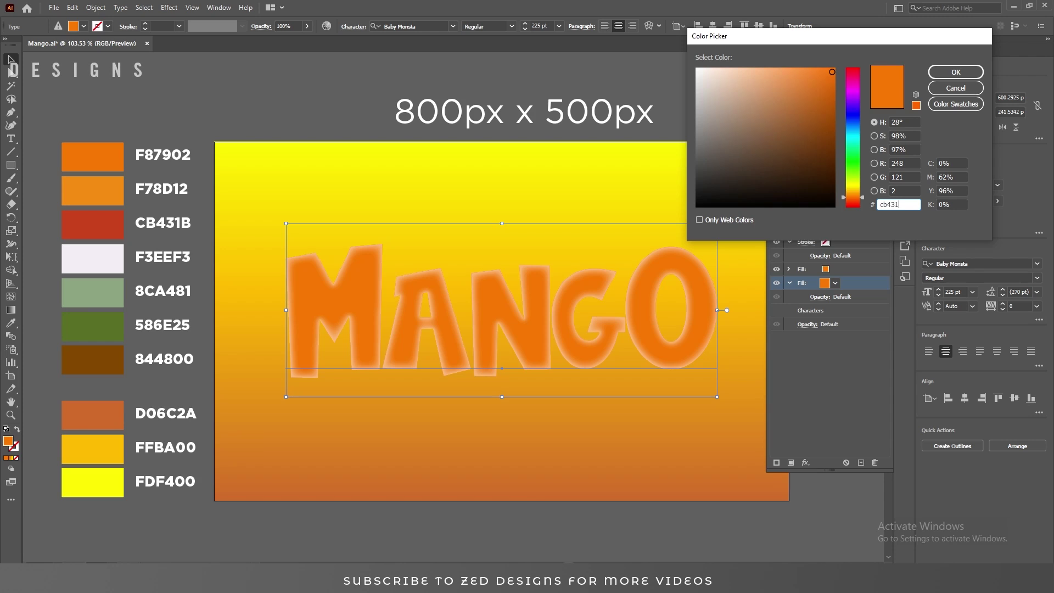
text(b)
click(956, 71)
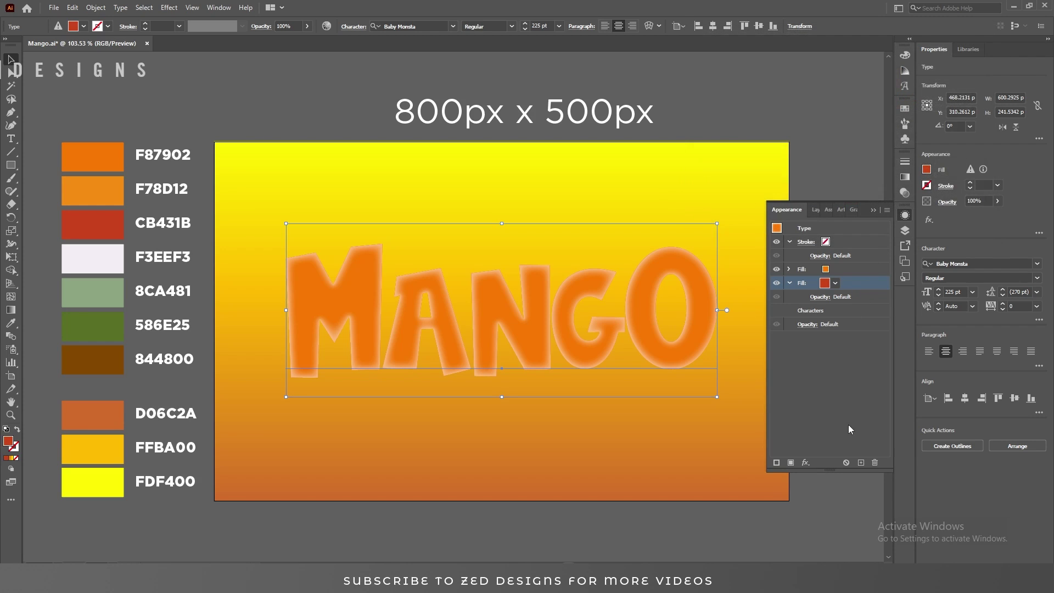
Add a Transform effect to the red fill moving it 0.5 px down with 12 copies.
click(805, 463)
mouse_move(836, 243)
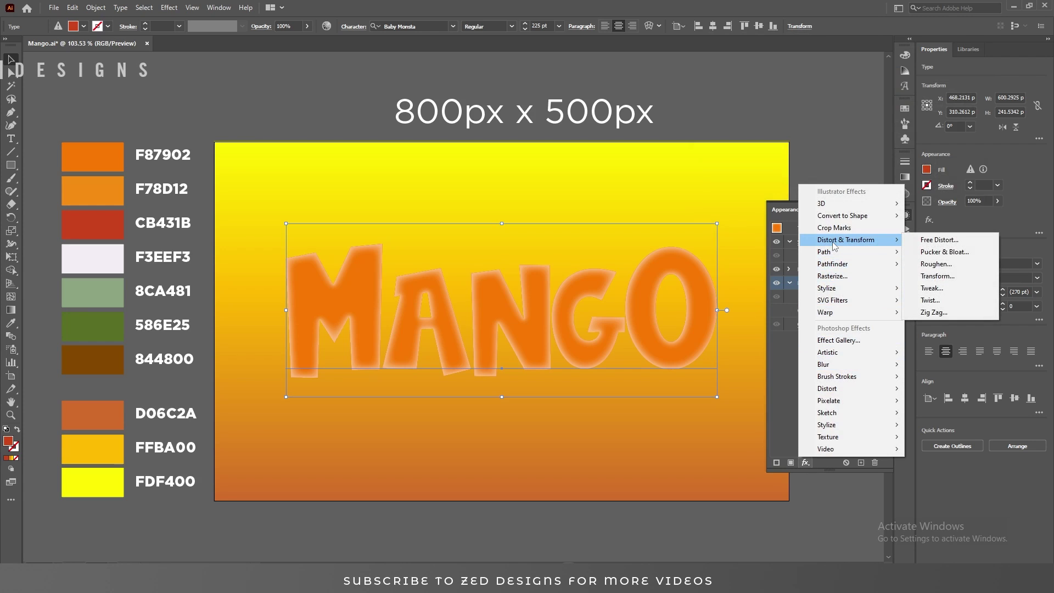
click(938, 275)
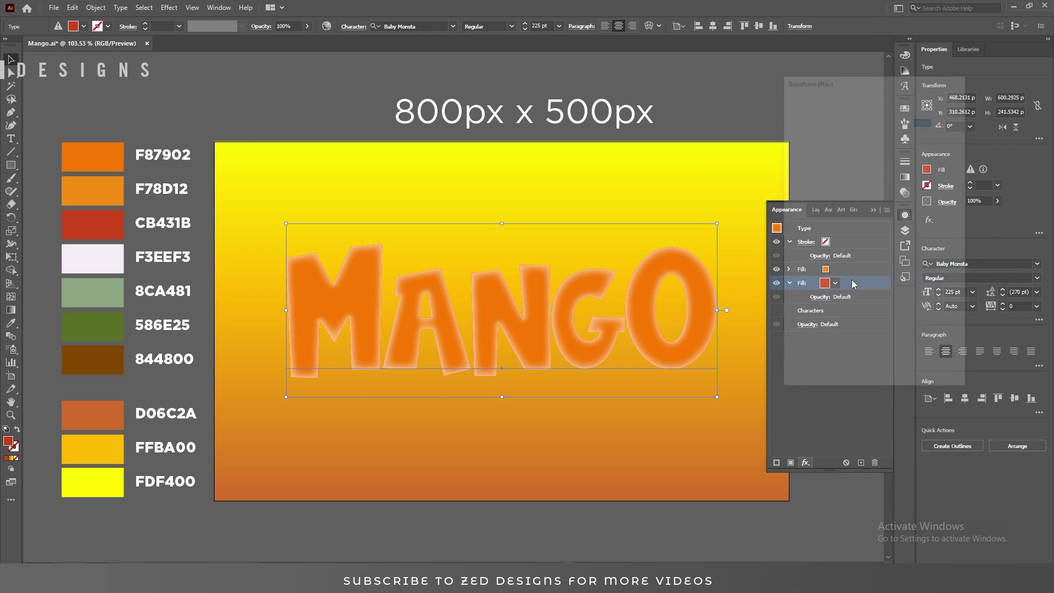
click(920, 195)
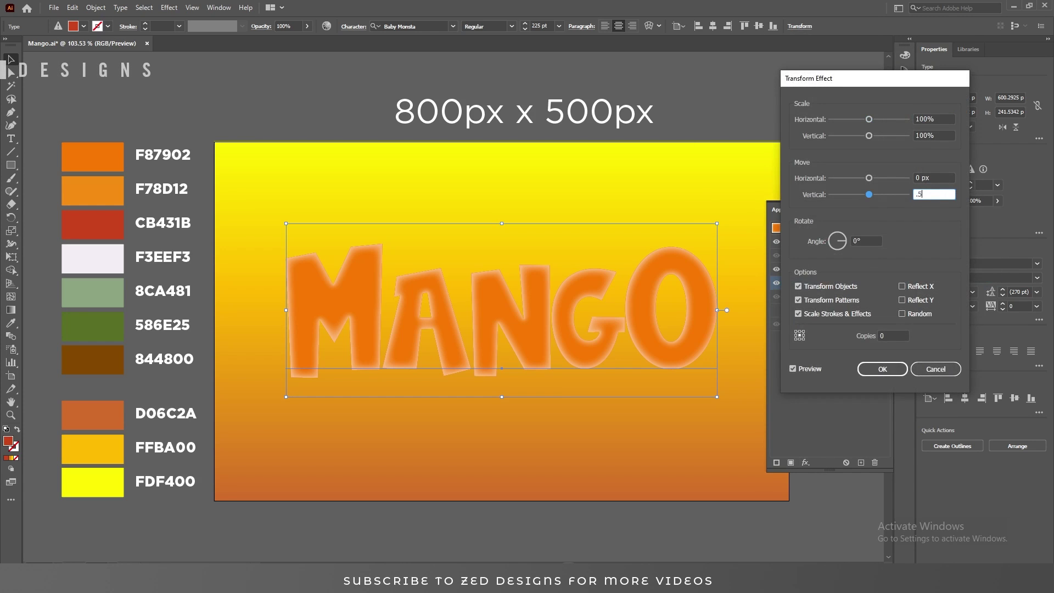
text(0.5)
key(Tab)
click(888, 336)
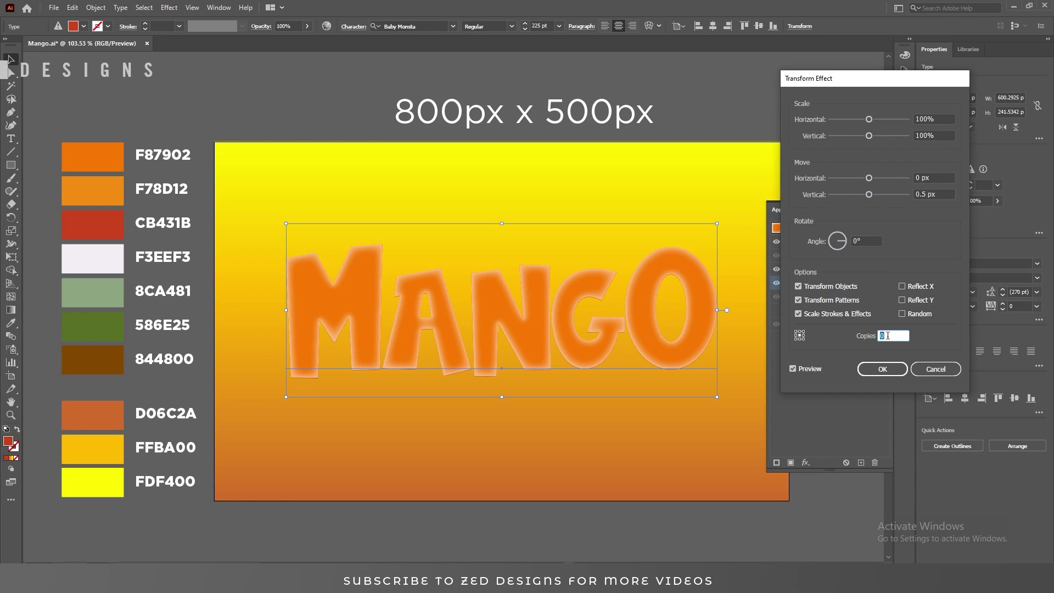
text(12)
key(Tab)
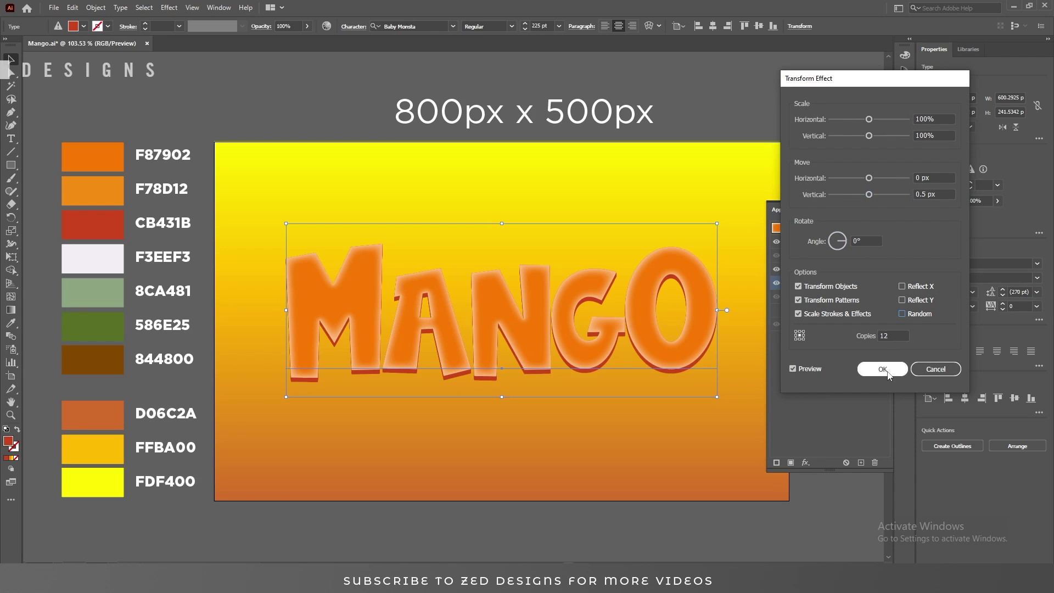
click(882, 368)
click(789, 283)
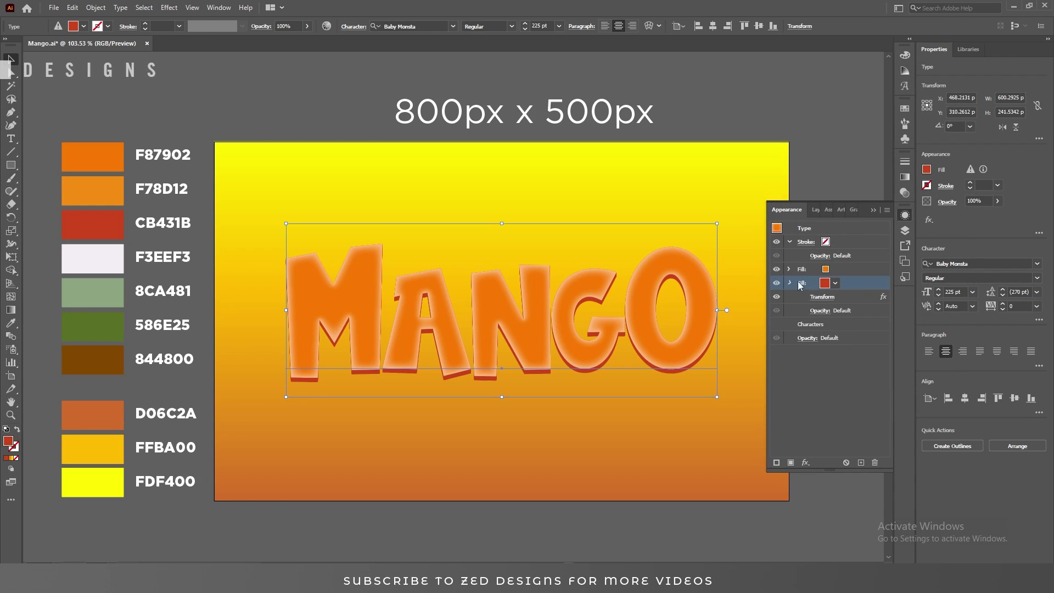
Duplicate the orange fill and make the top copy white.
click(848, 271)
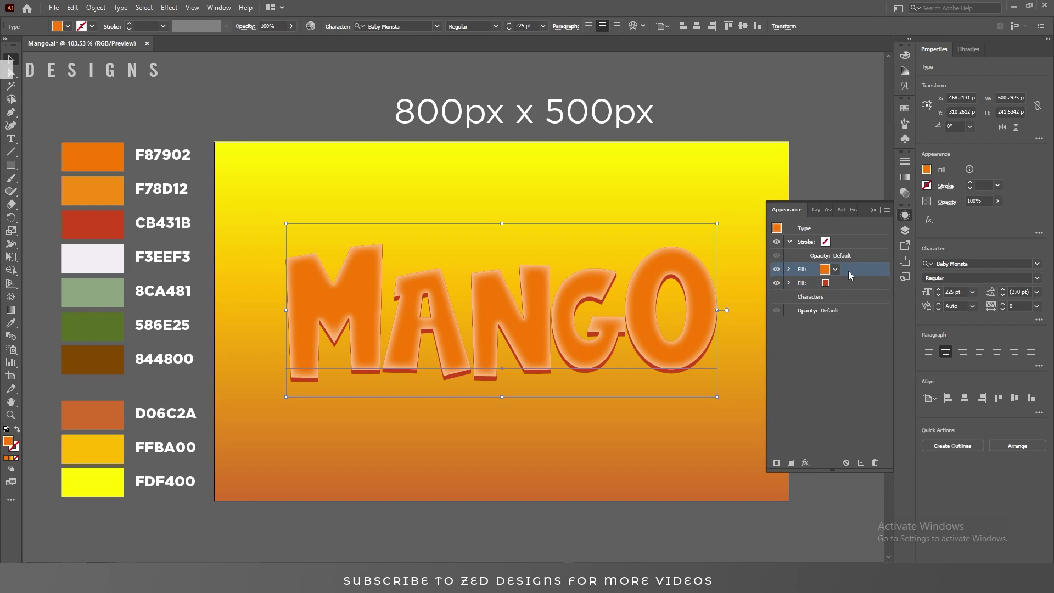
click(861, 462)
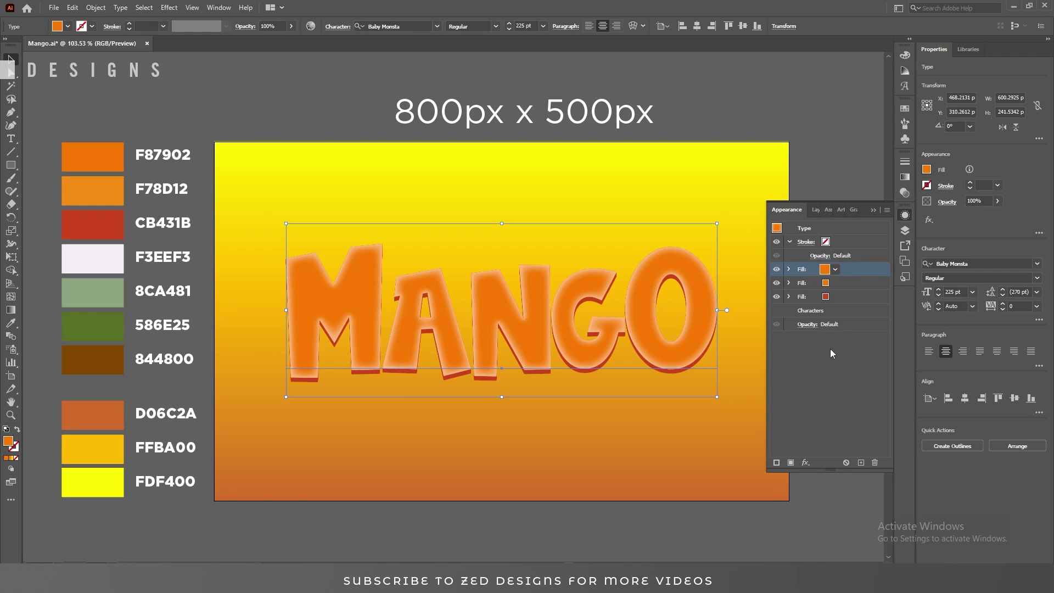
click(835, 269)
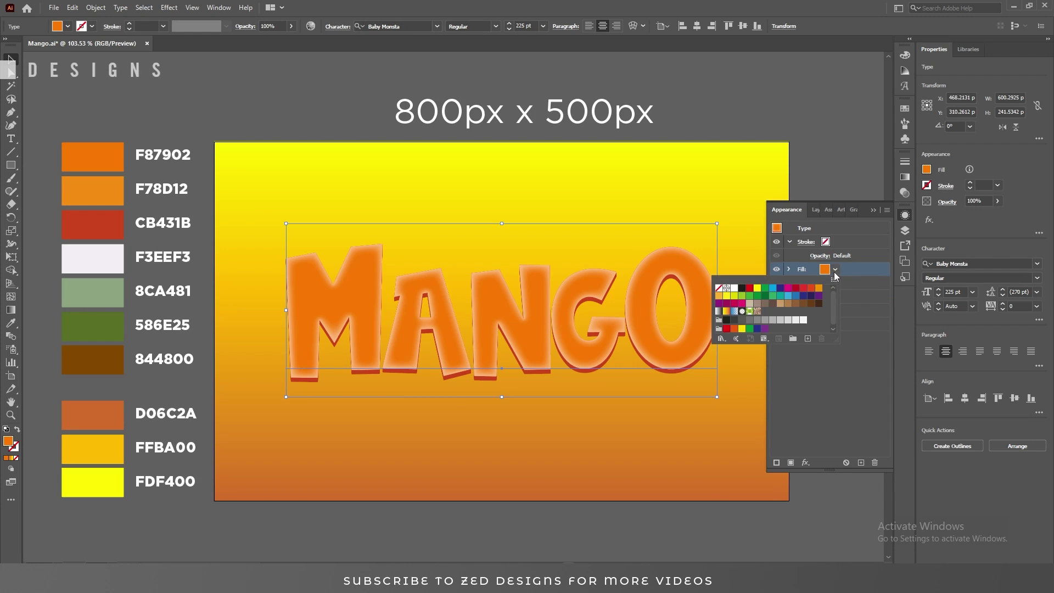
click(734, 288)
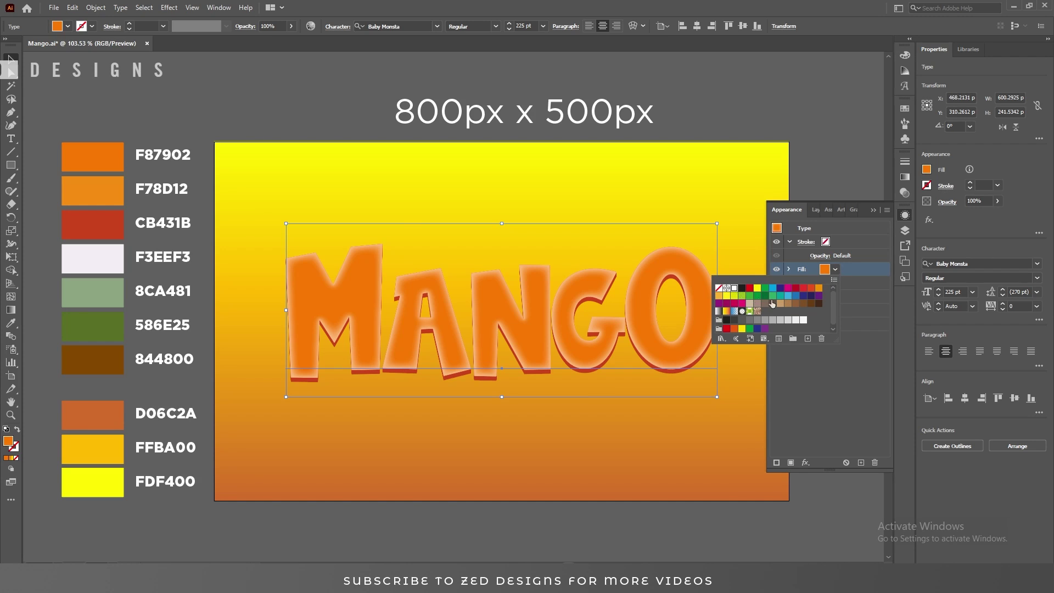
click(862, 323)
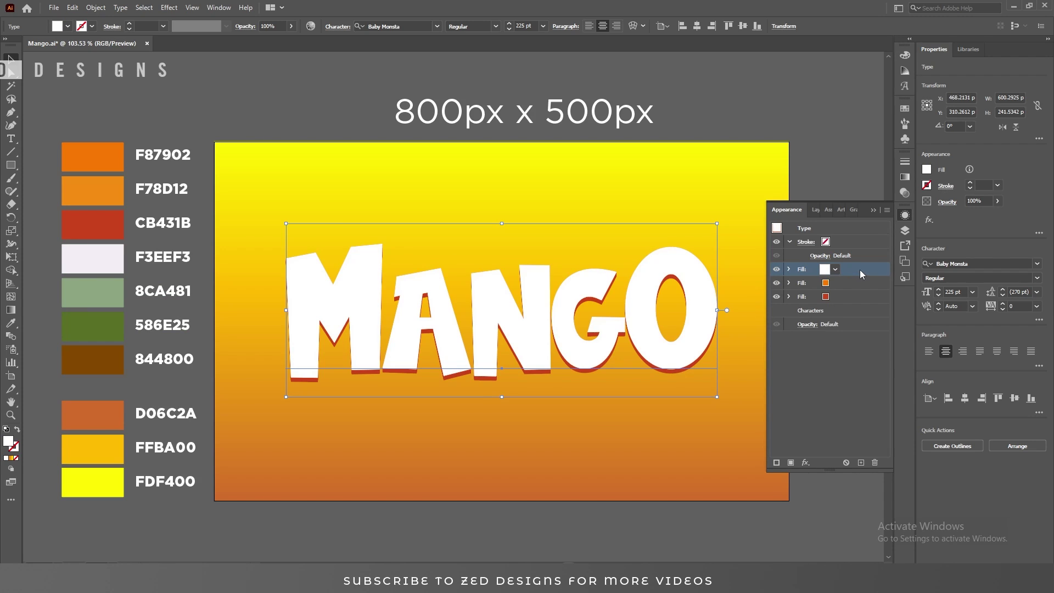
Add a Transform effect shifting the white fill 6 px vertically.
click(806, 463)
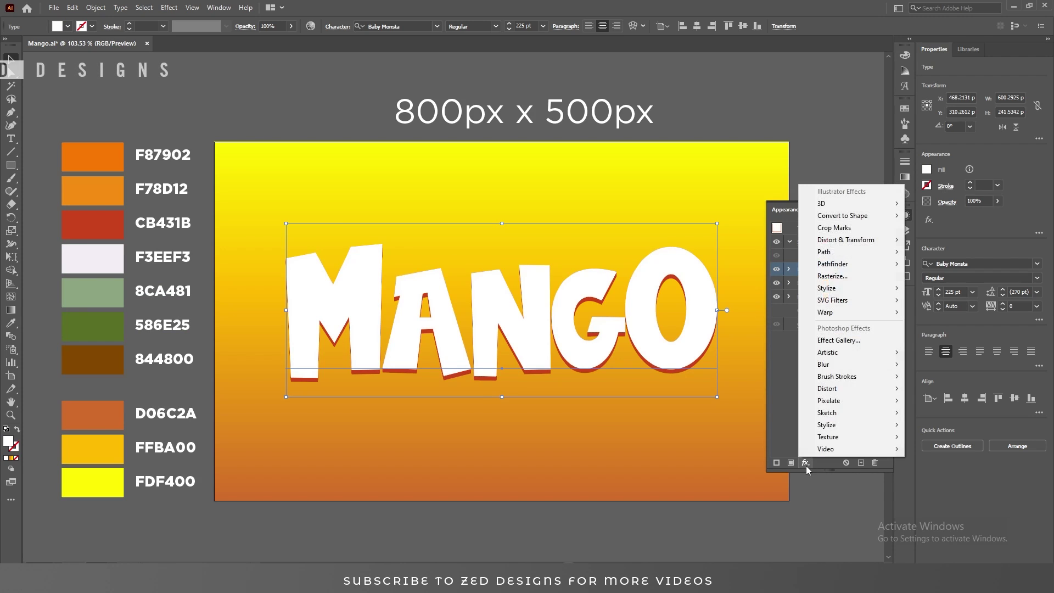
mouse_move(860, 245)
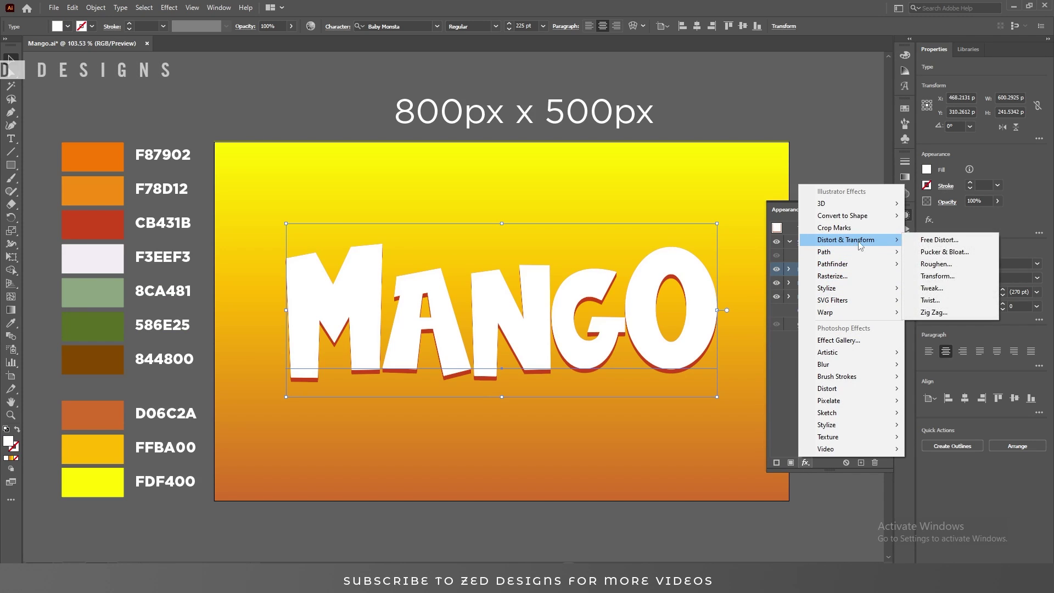
click(942, 276)
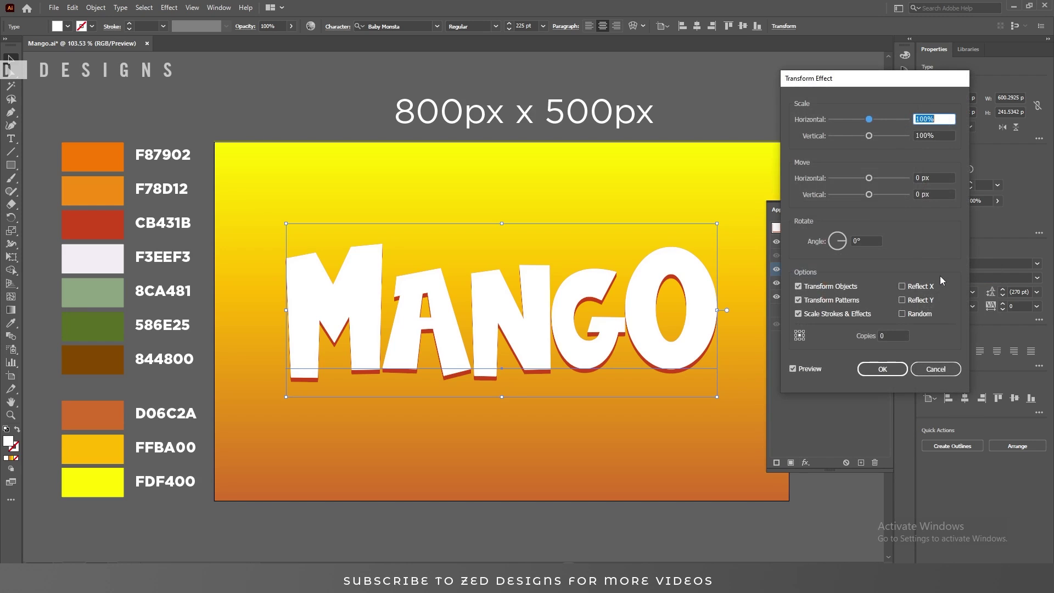
click(942, 194)
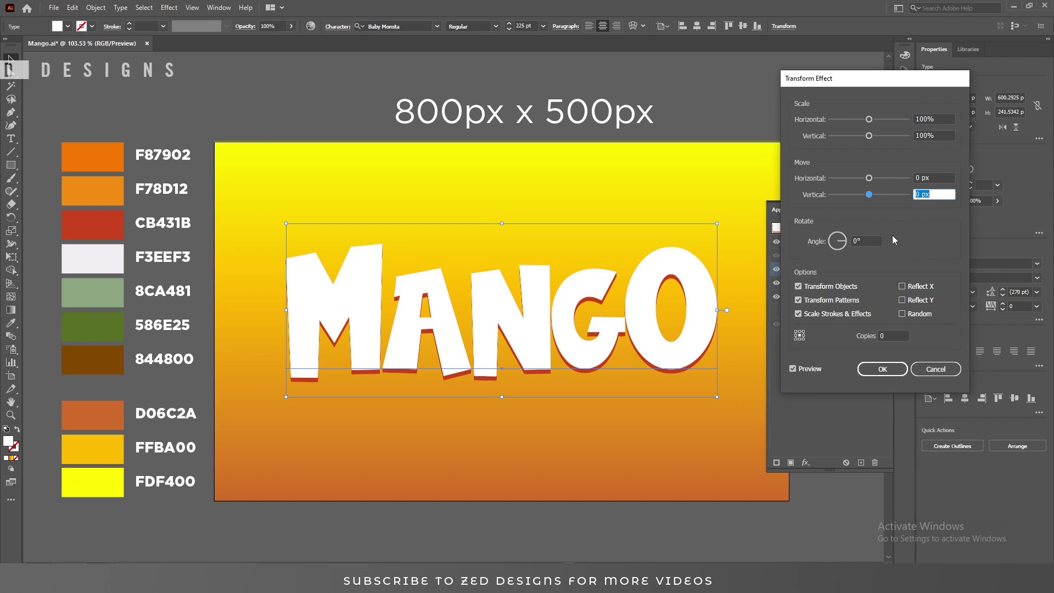
text(6)
key(Tab)
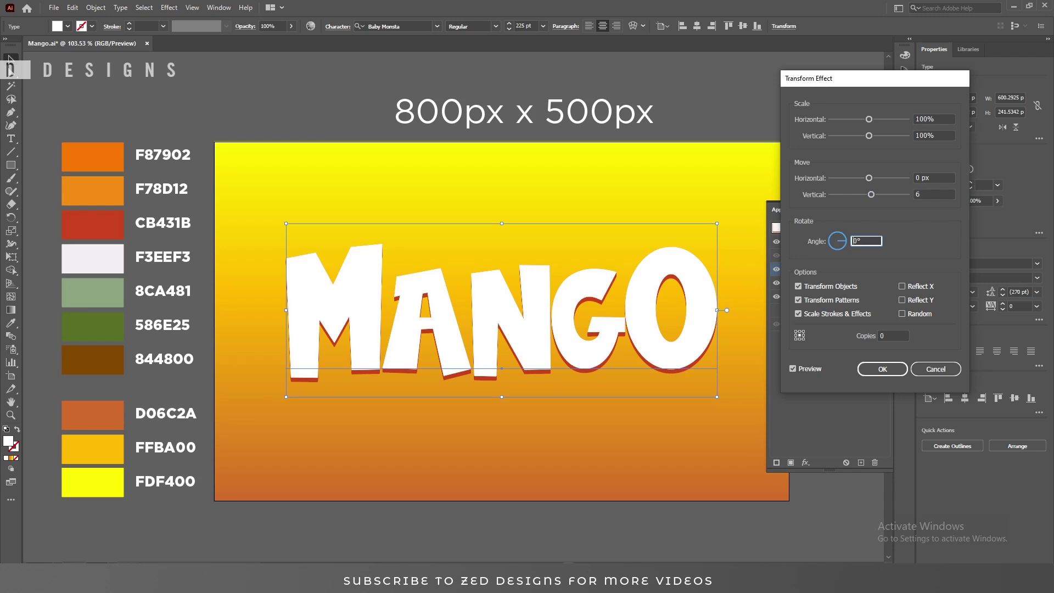
click(873, 367)
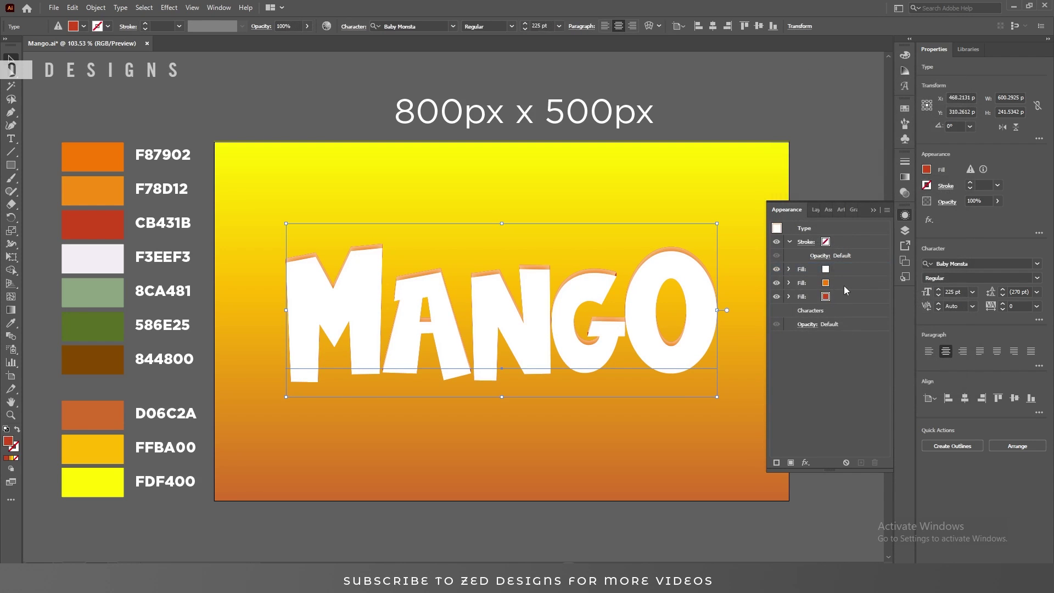
Move the white fill to the bottom of the stack and add a 10 px Offset Path with Round joins.
drag(849, 268, 840, 304)
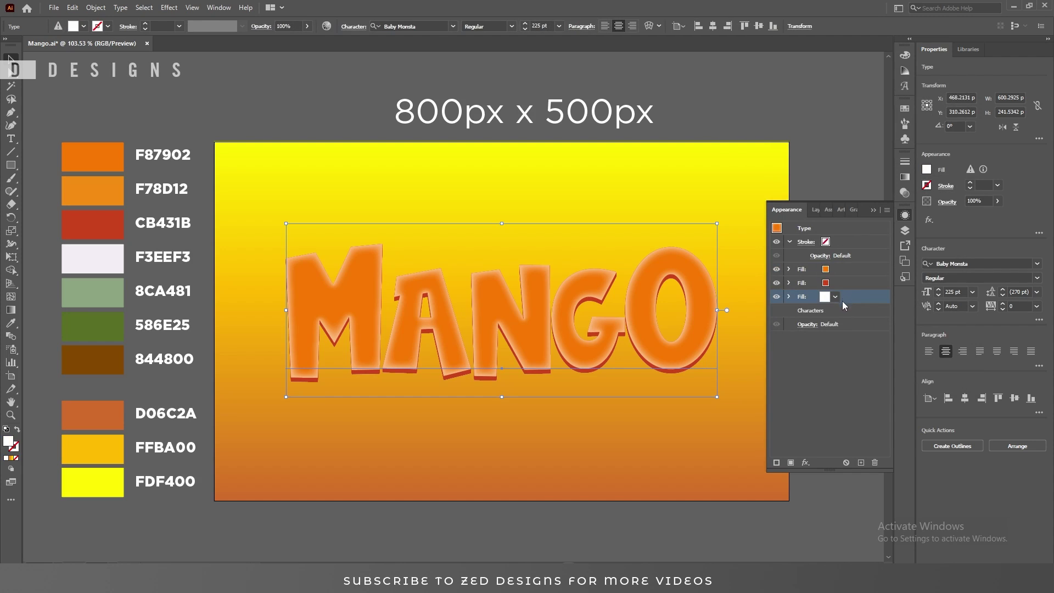
click(806, 463)
mouse_move(880, 256)
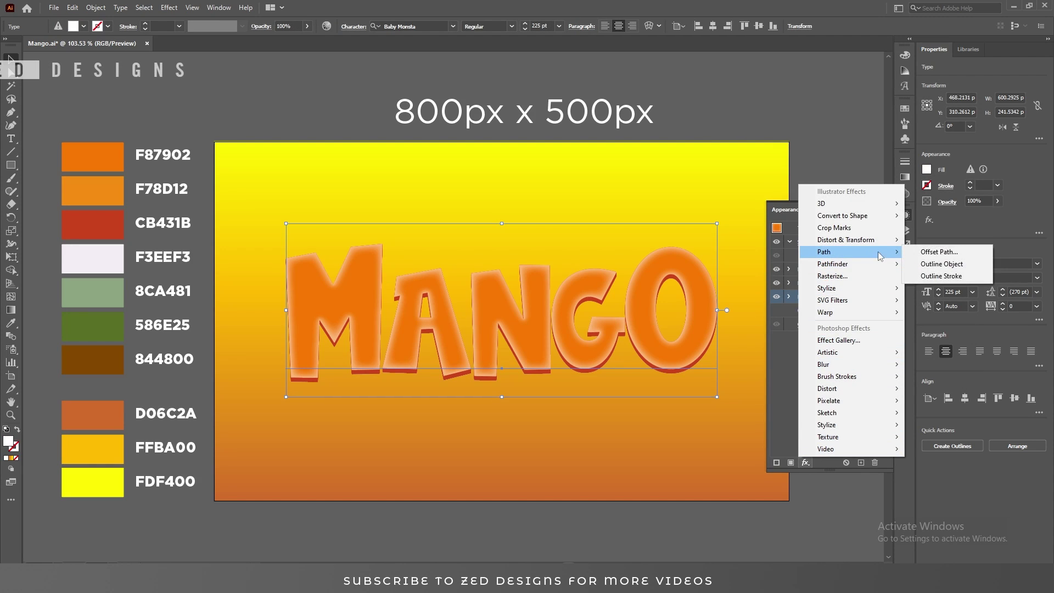
click(940, 252)
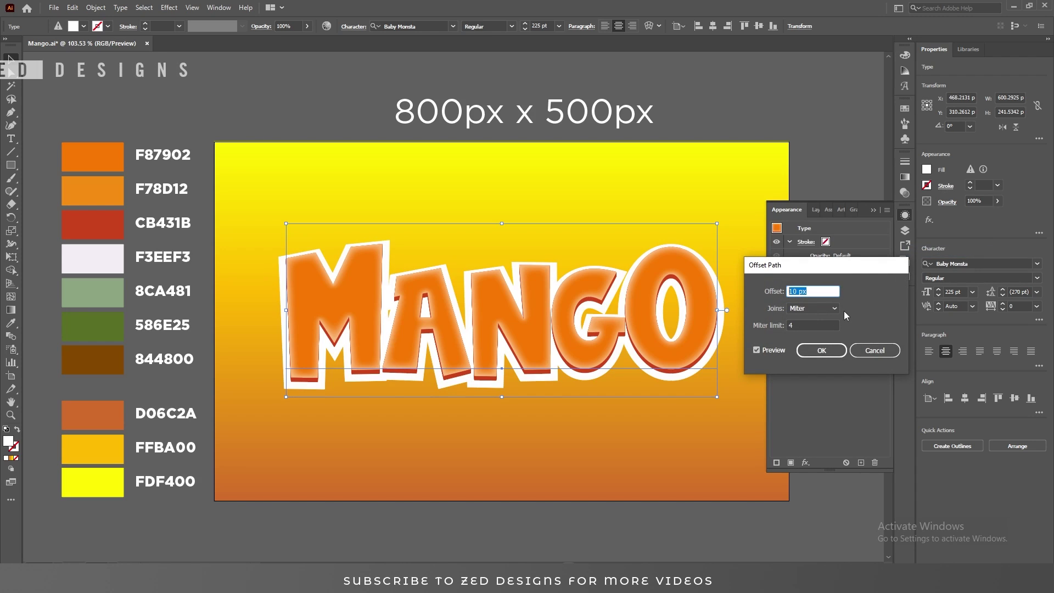
click(825, 310)
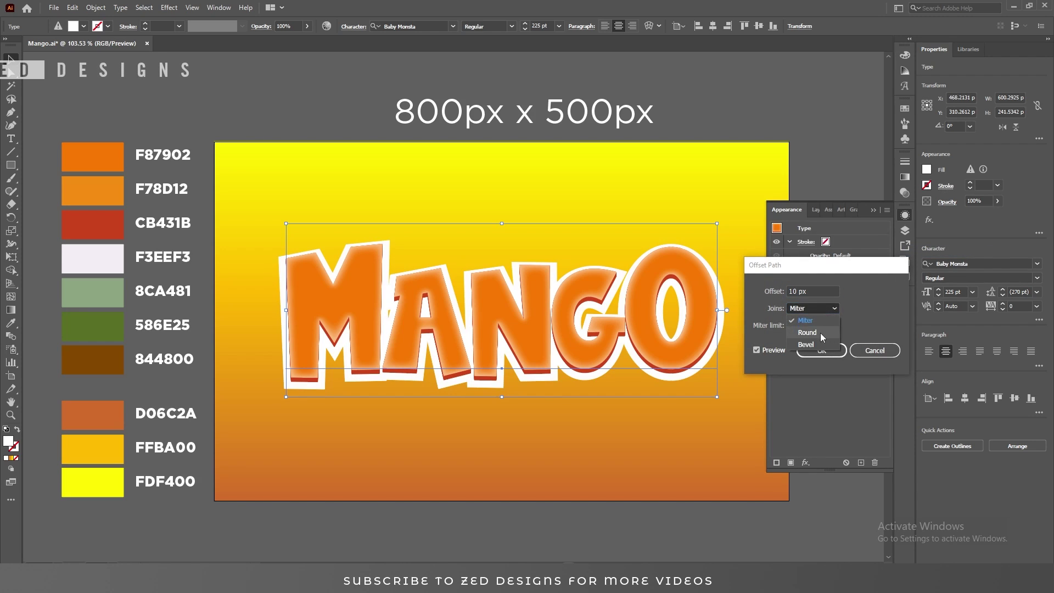
click(822, 334)
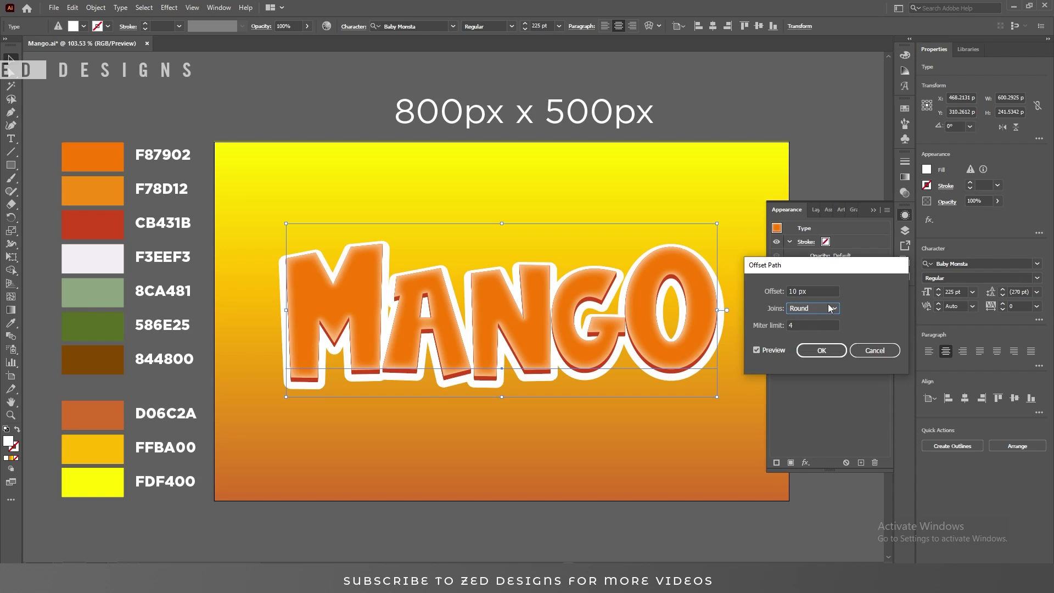
click(828, 349)
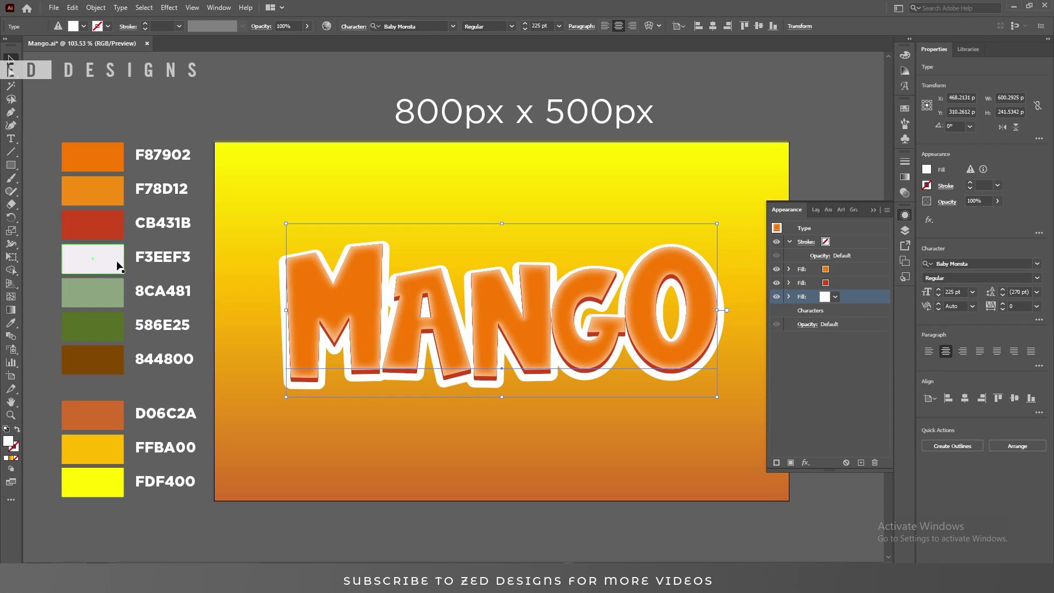
Recolour the outline fill off-white F3EEF3.
double_click(8, 441)
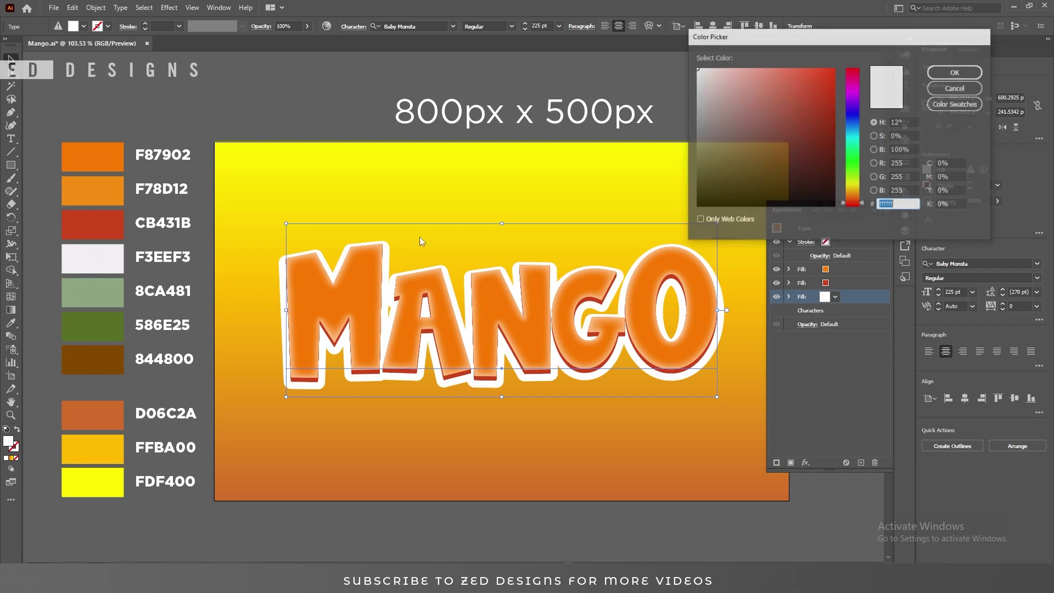
text(f)
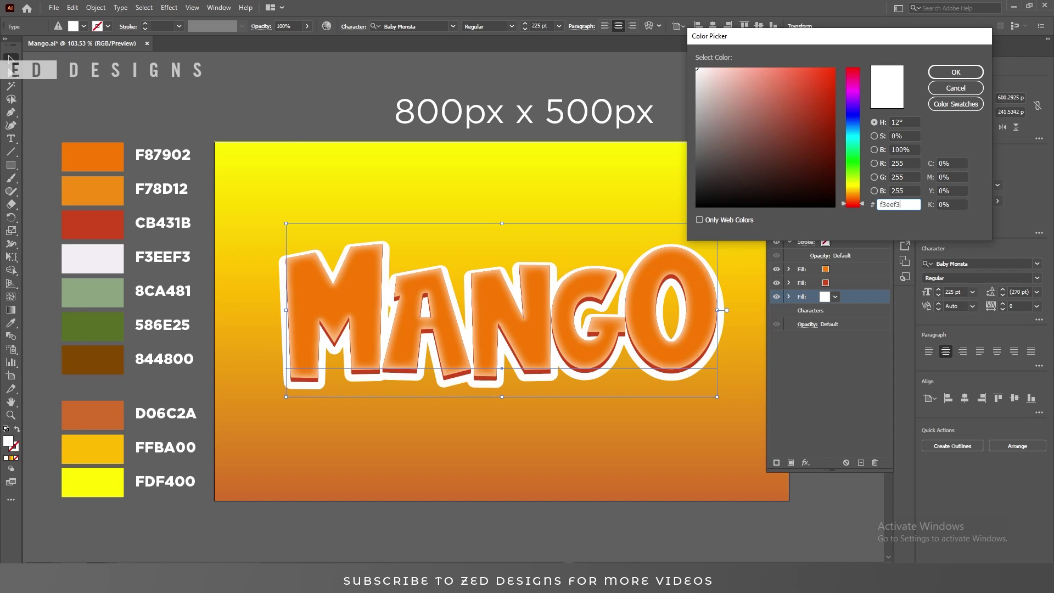
text(3eef3)
click(956, 72)
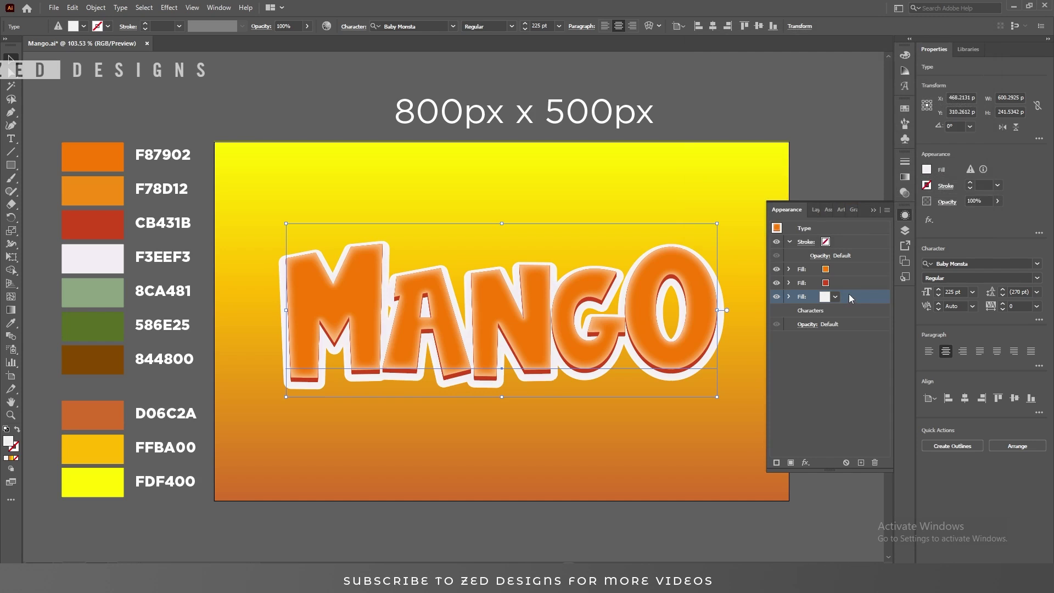
Duplicate the outline fill and set the bottom copy to green 8CA481.
click(861, 462)
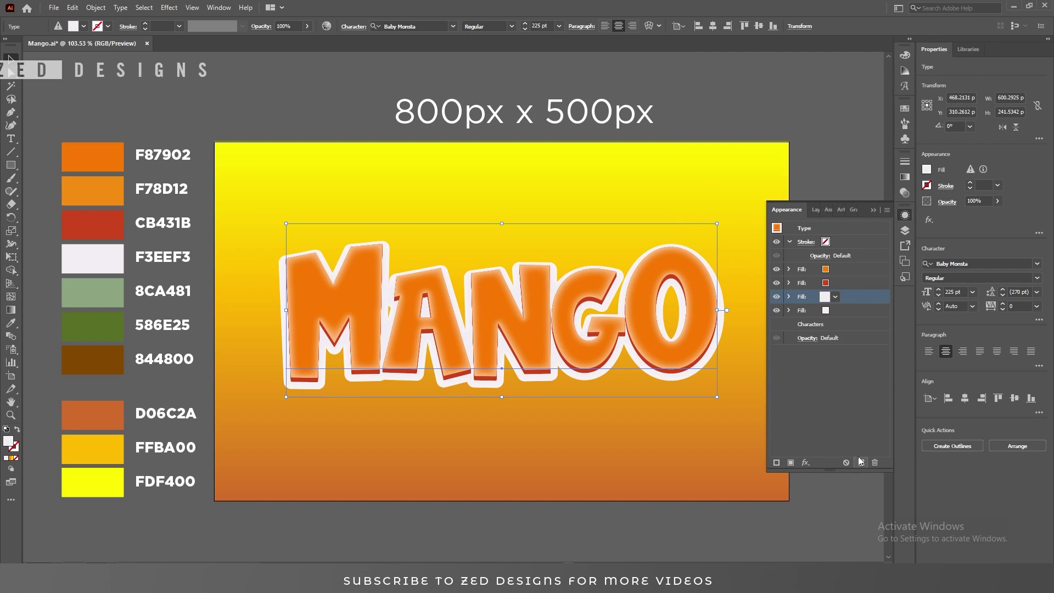
click(845, 312)
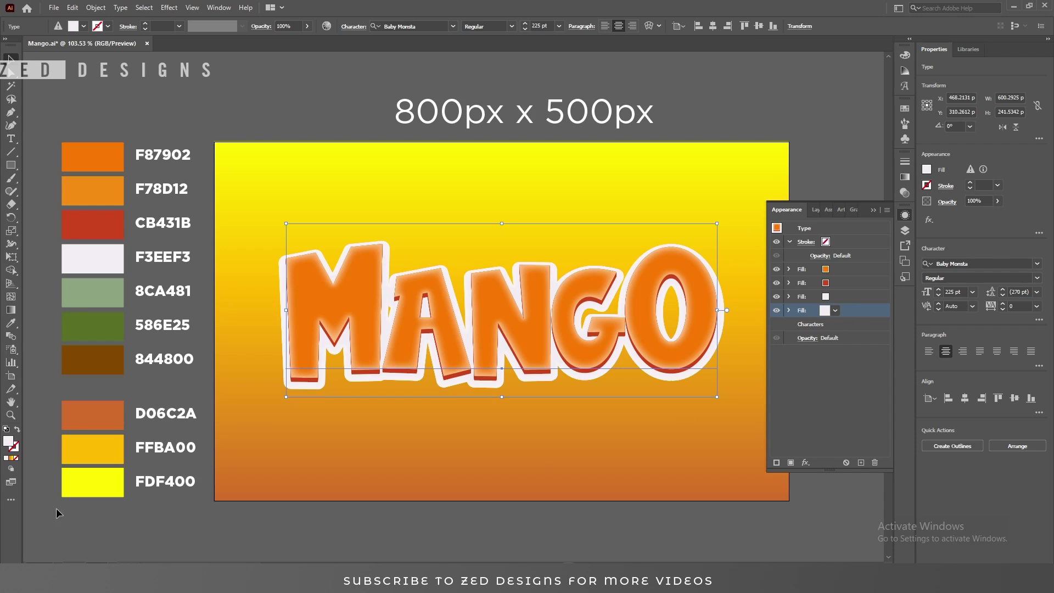
double_click(9, 446)
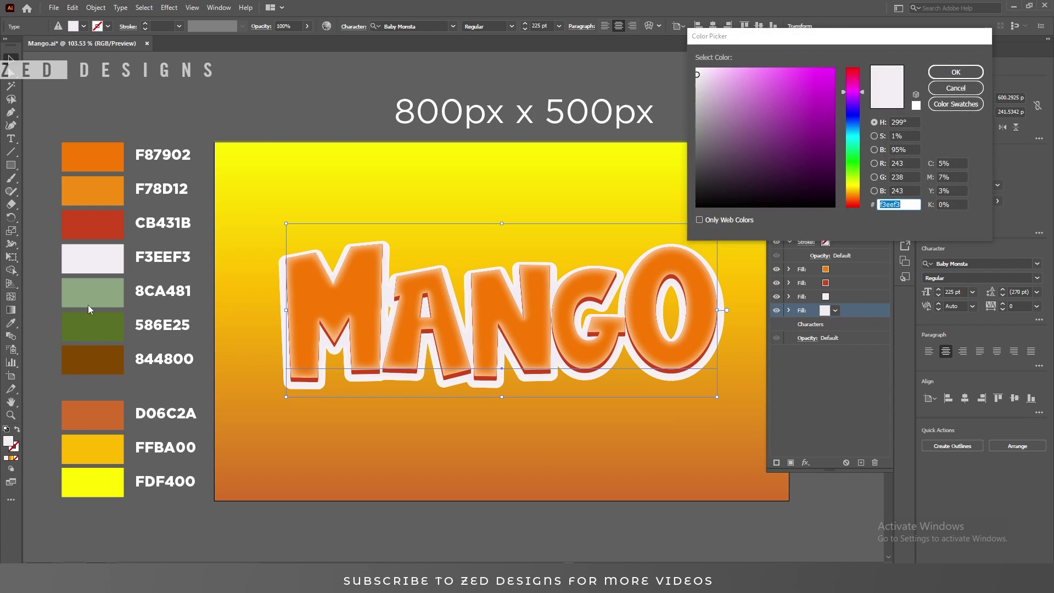
text(8c)
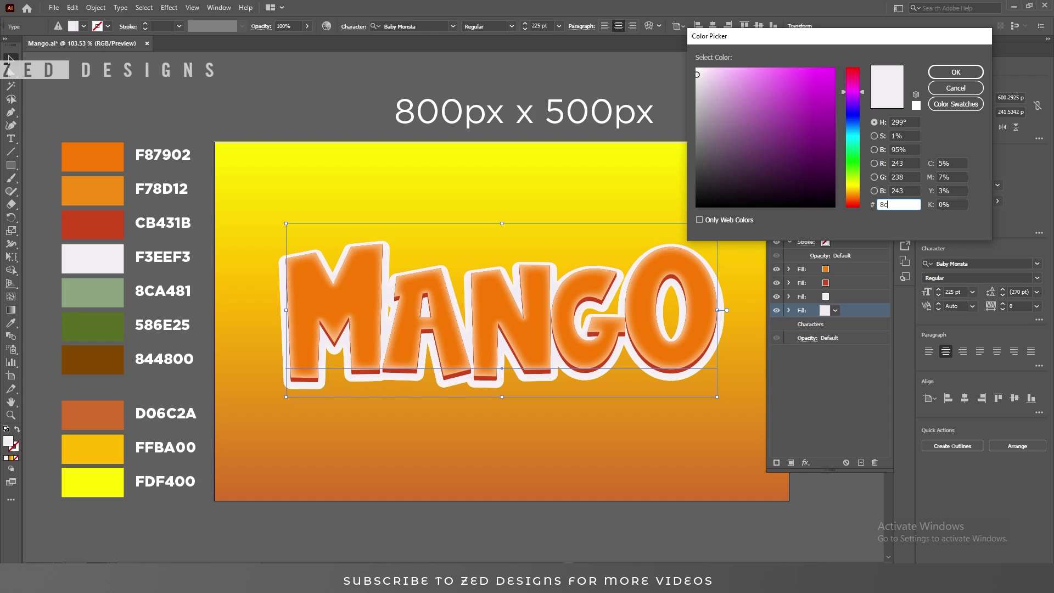
text(a481)
key(Tab)
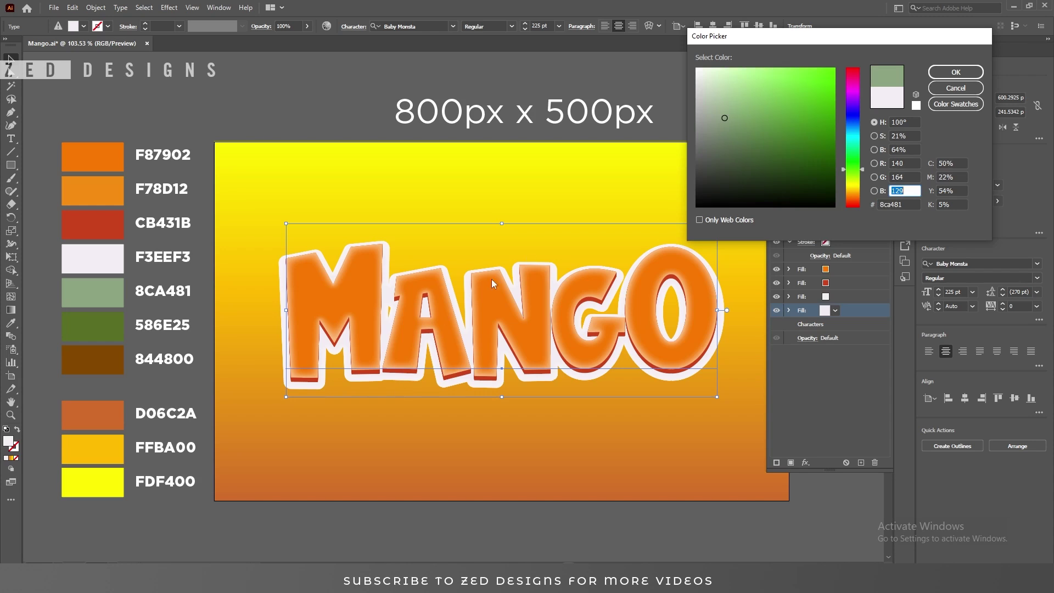
click(945, 73)
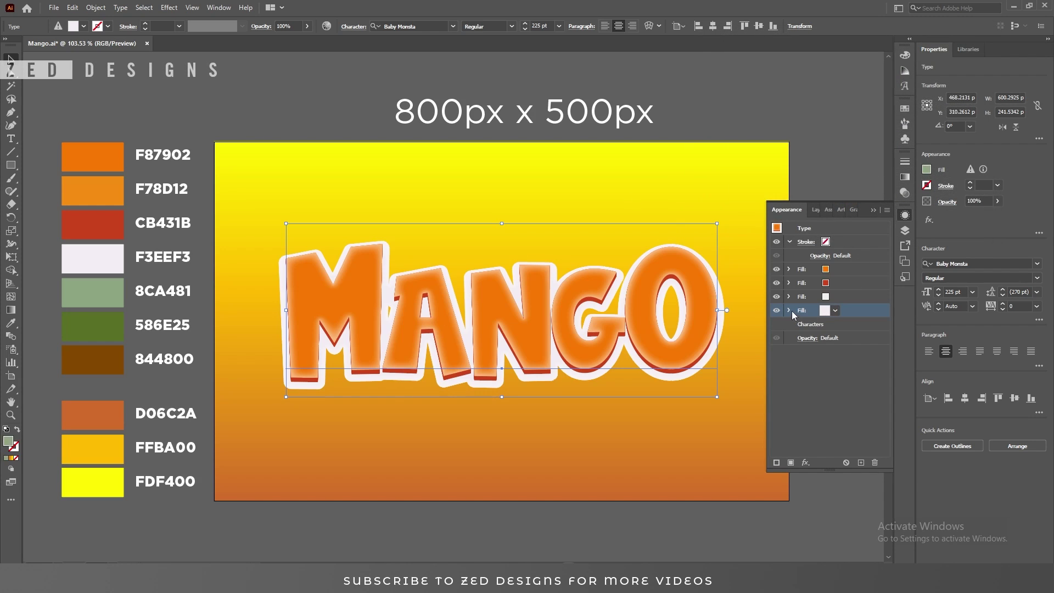
click(789, 311)
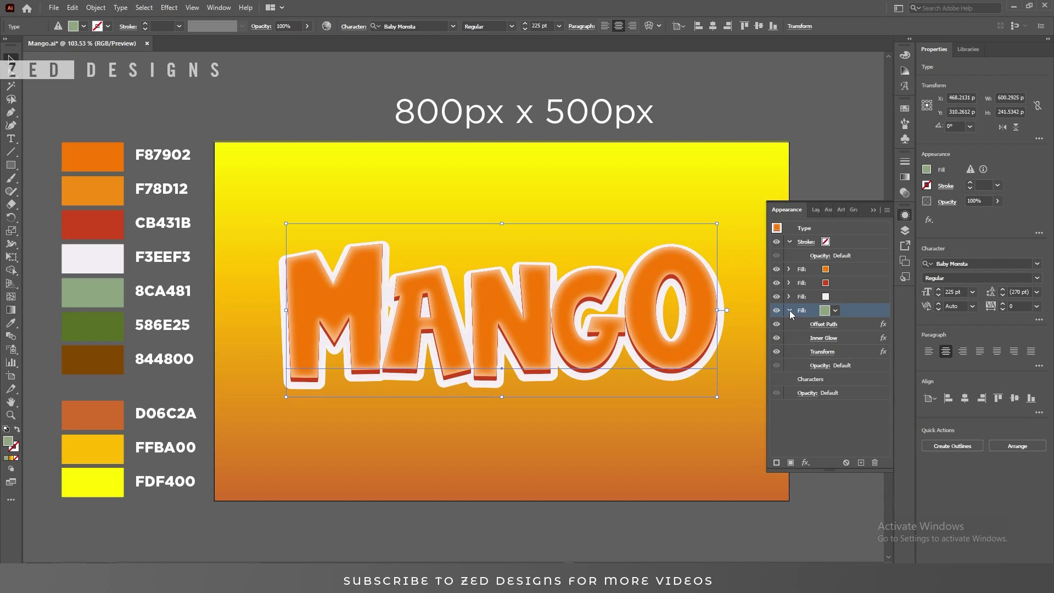
Set the light green fill's Offset Path to 14 px.
click(825, 324)
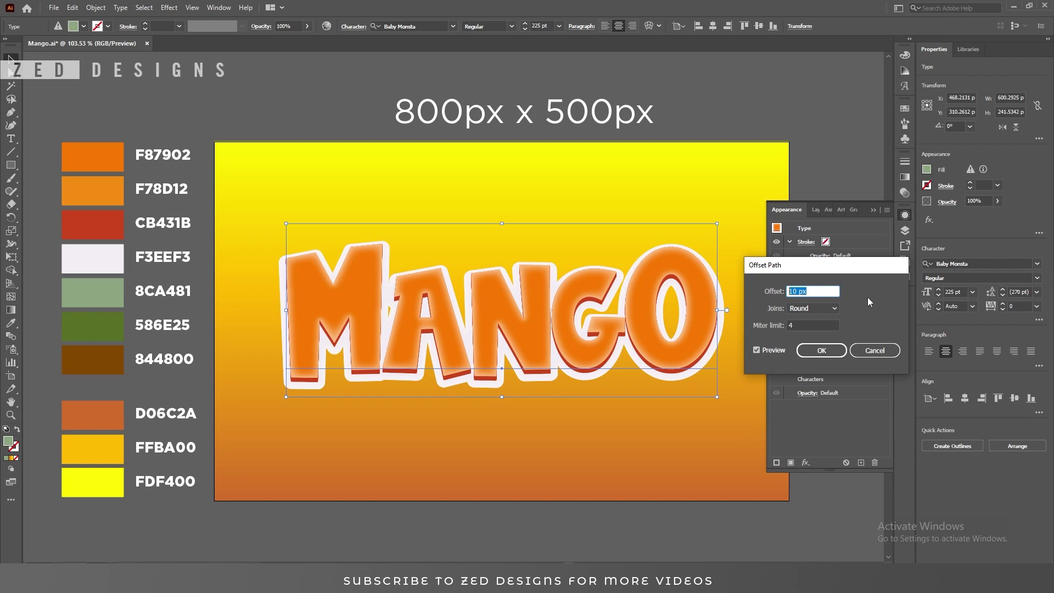
text(14)
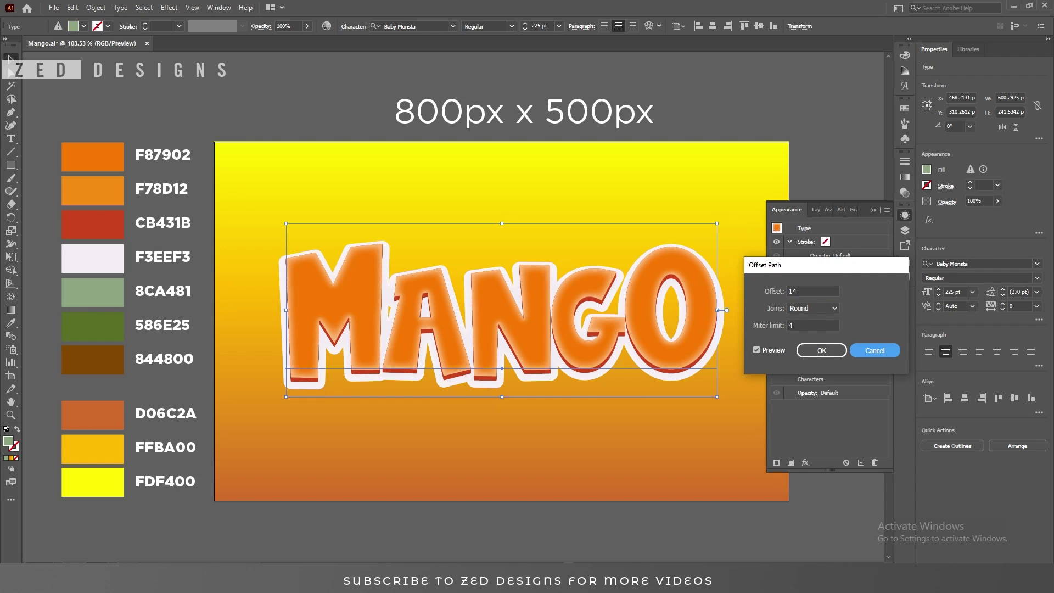
click(817, 351)
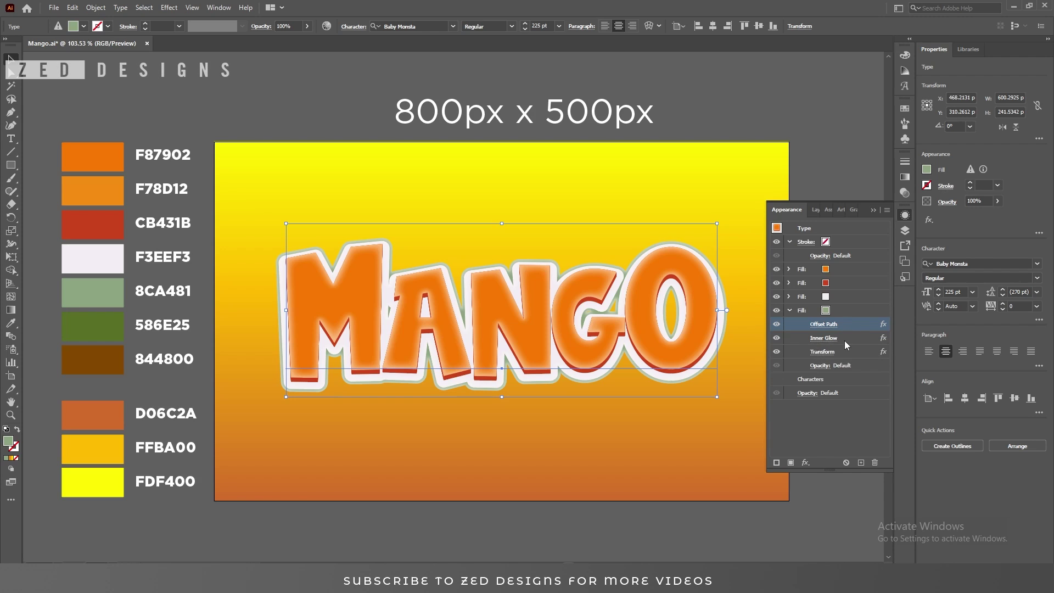
Remove the Inner Glow effects from the green and white fills.
click(843, 339)
click(875, 461)
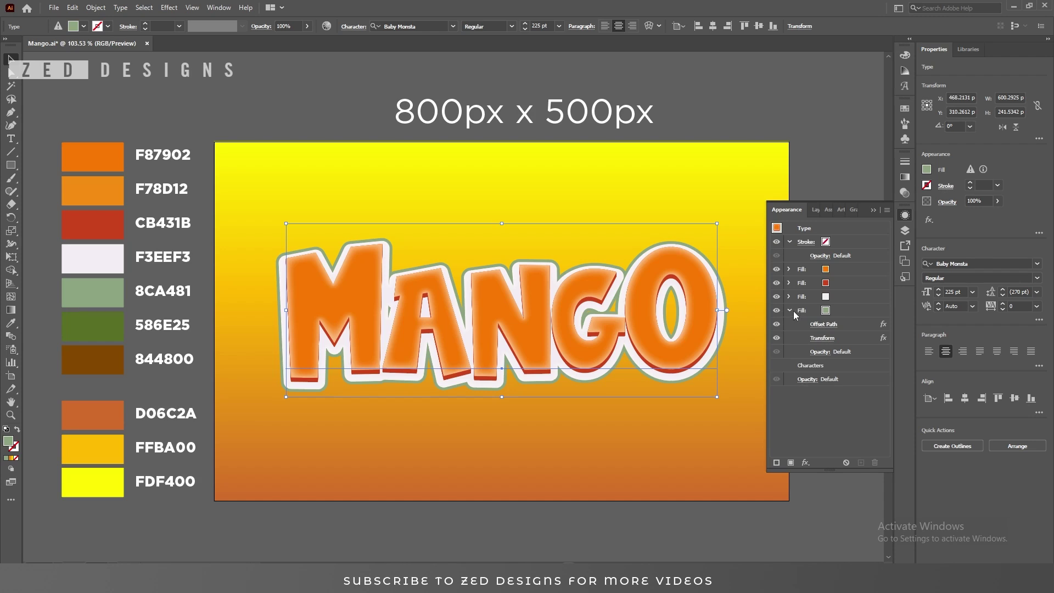
click(793, 310)
click(846, 299)
click(793, 298)
click(848, 325)
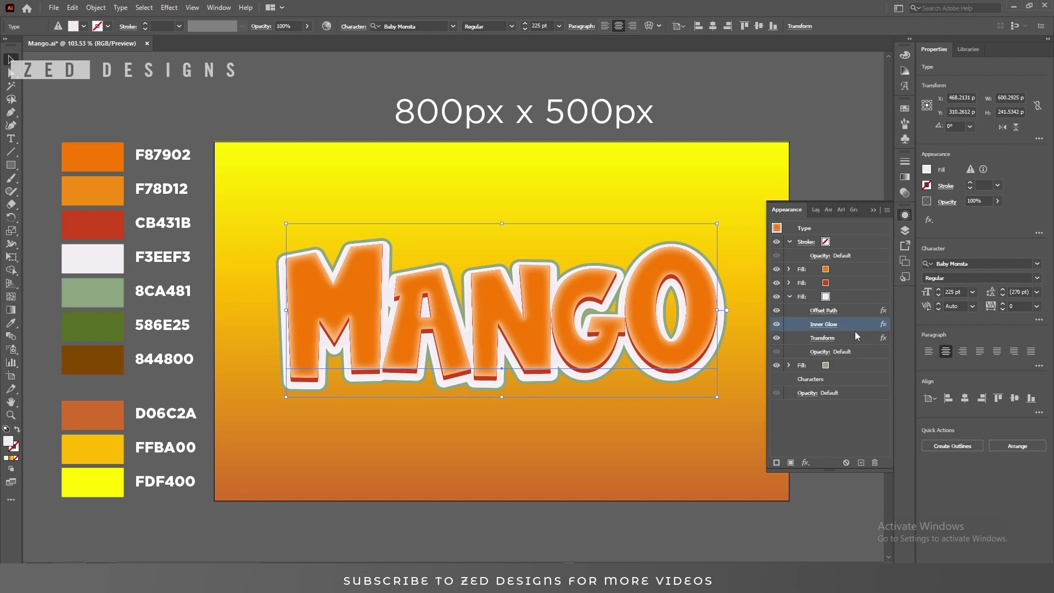
click(875, 463)
click(838, 295)
Duplicate the light green fill and select the lower copy.
click(789, 296)
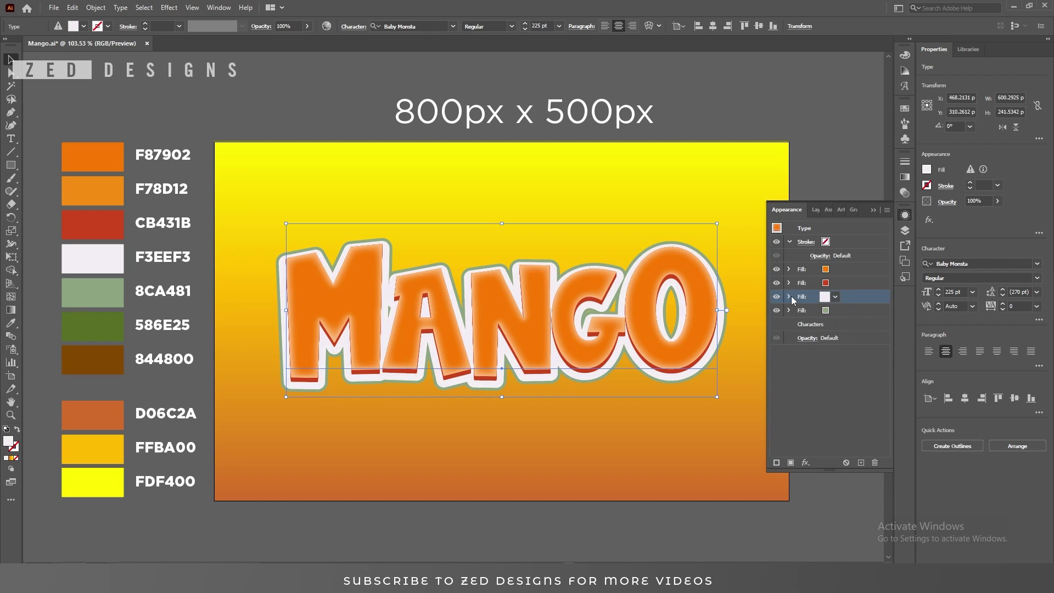
click(834, 284)
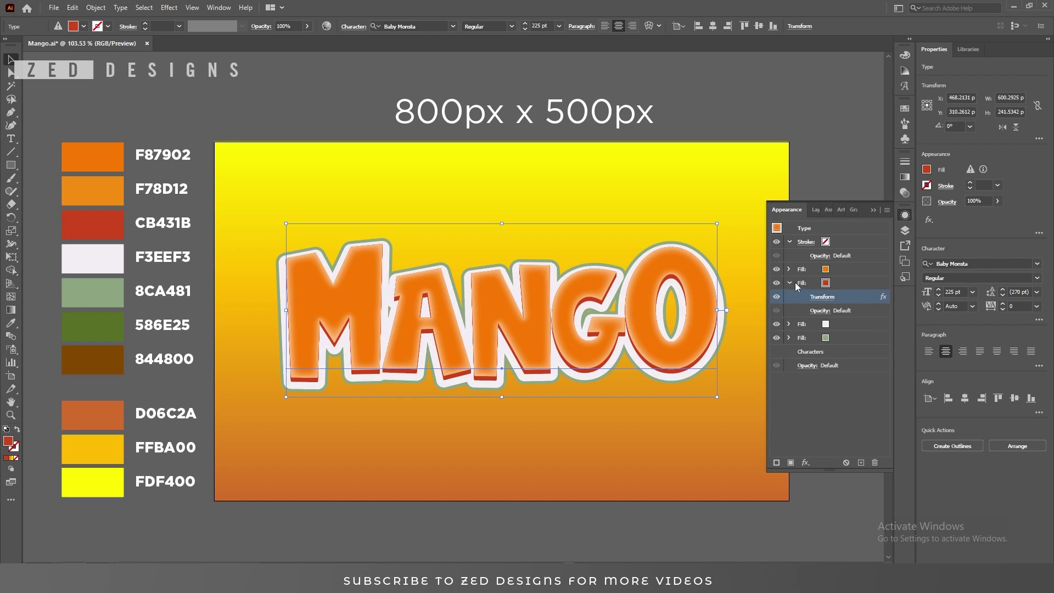
click(849, 309)
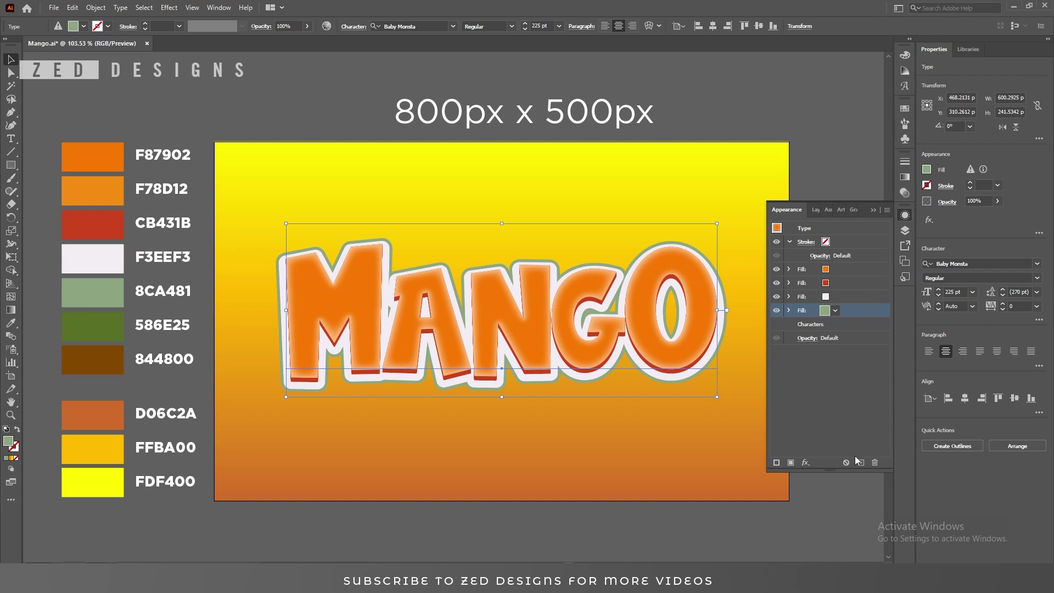
click(858, 461)
click(841, 323)
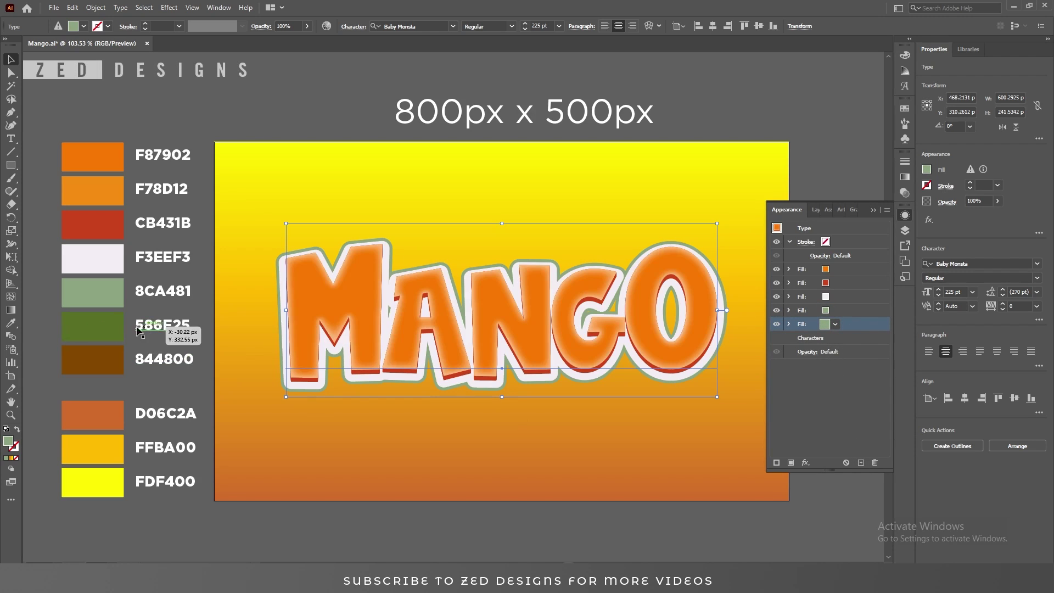
Recolour the copied fill to dark olive green 586E25.
double_click(8, 441)
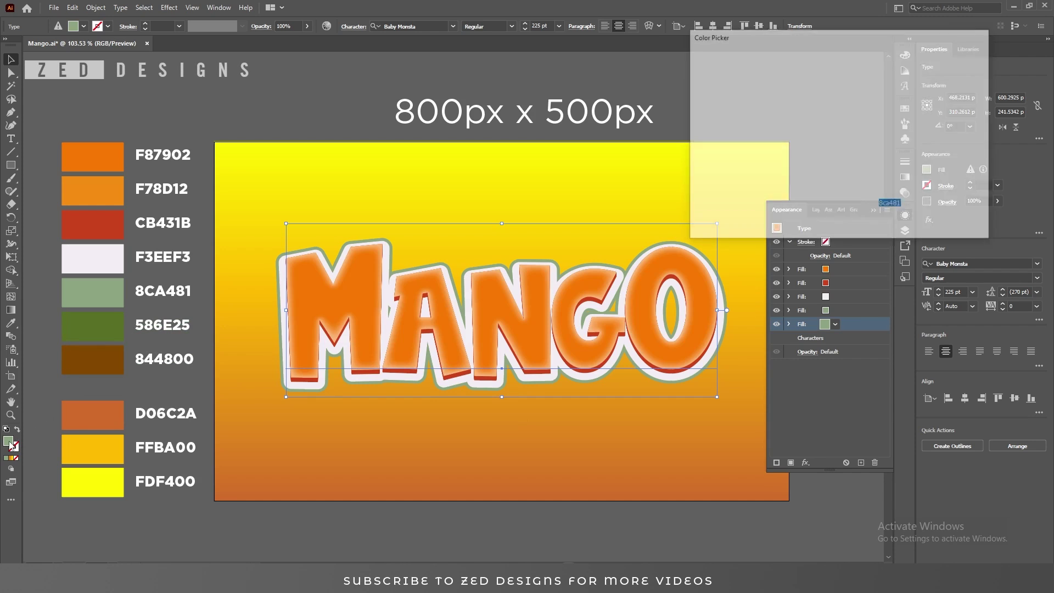
text(586e)
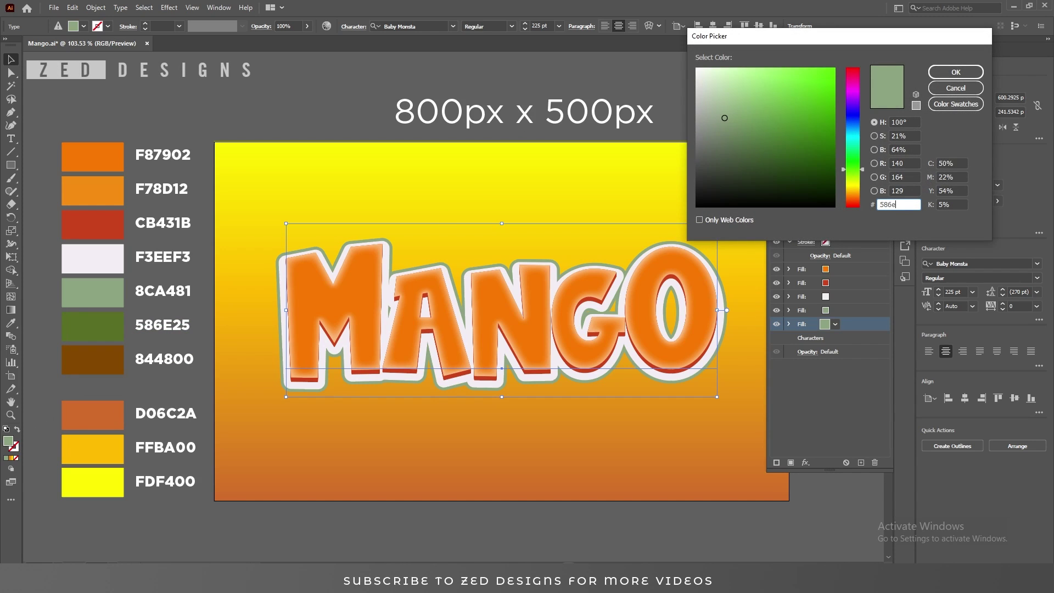
text(25)
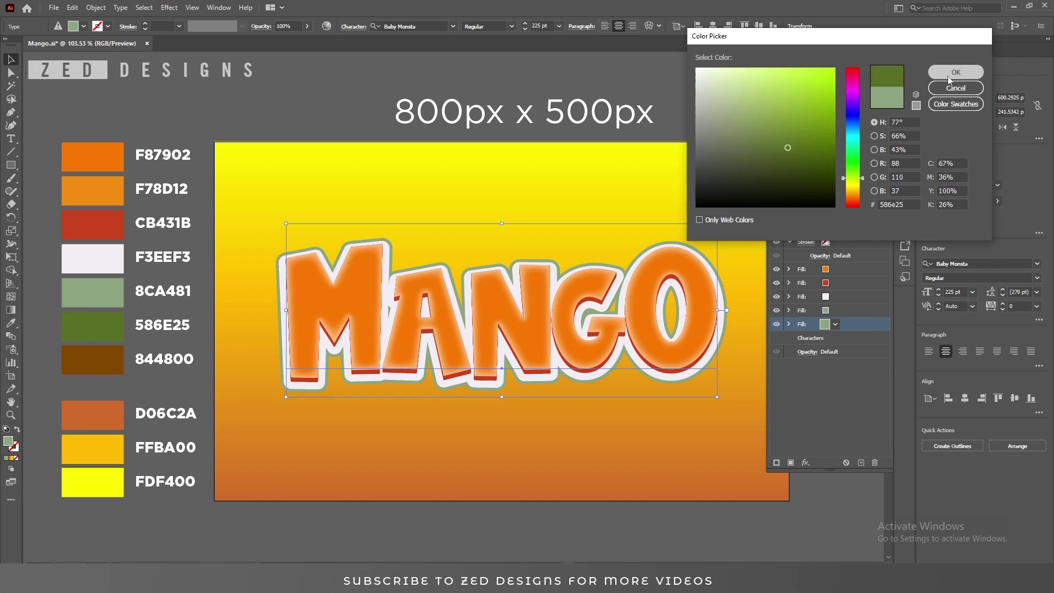
click(949, 78)
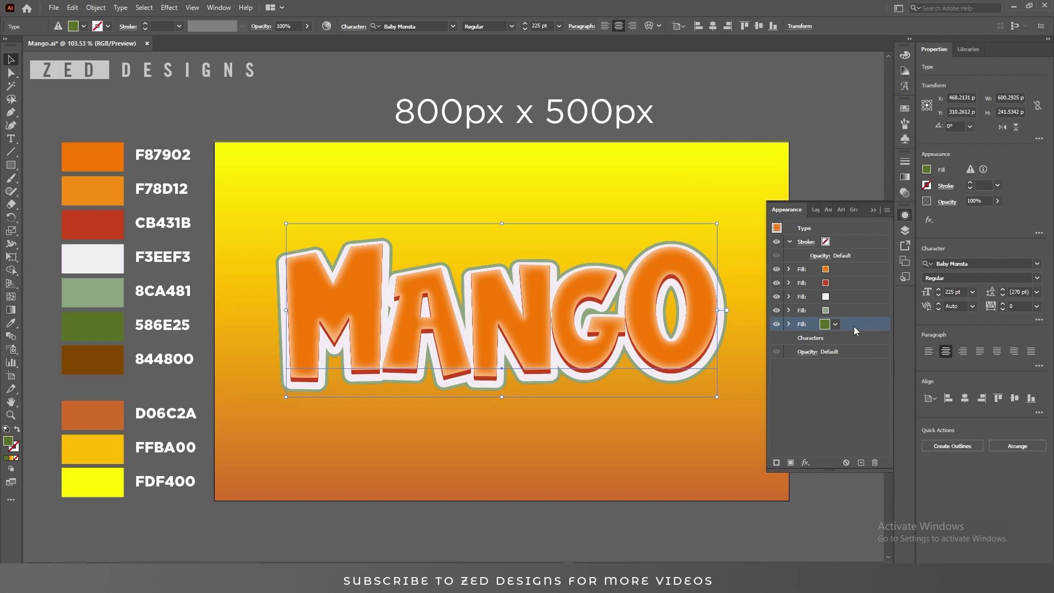
Add a new Transform effect to the dark green fill: Move Vertical 0.5 px, 26 copies.
click(805, 463)
mouse_move(858, 242)
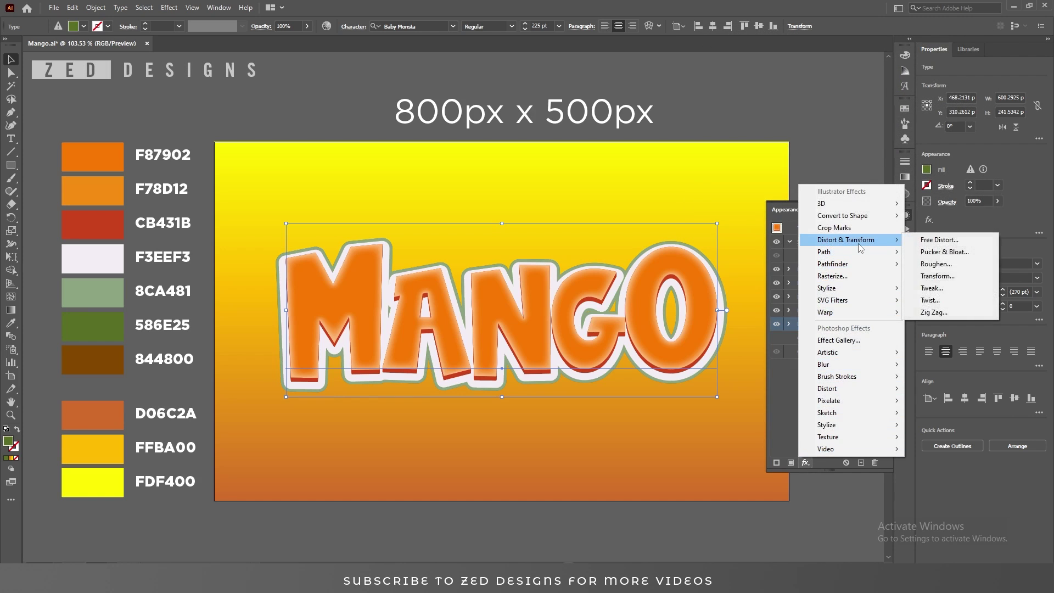
click(940, 264)
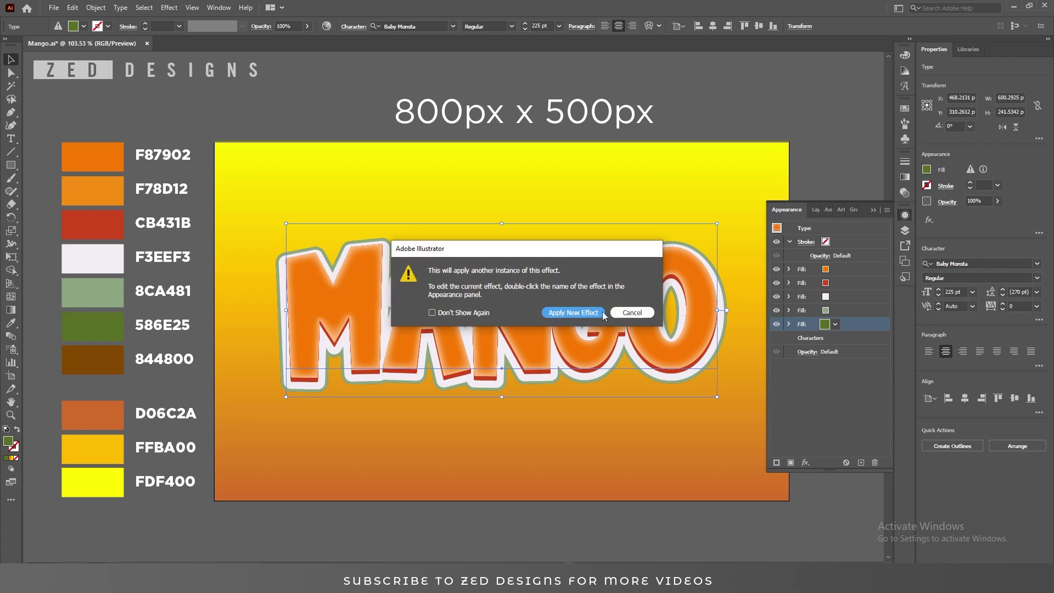
click(574, 312)
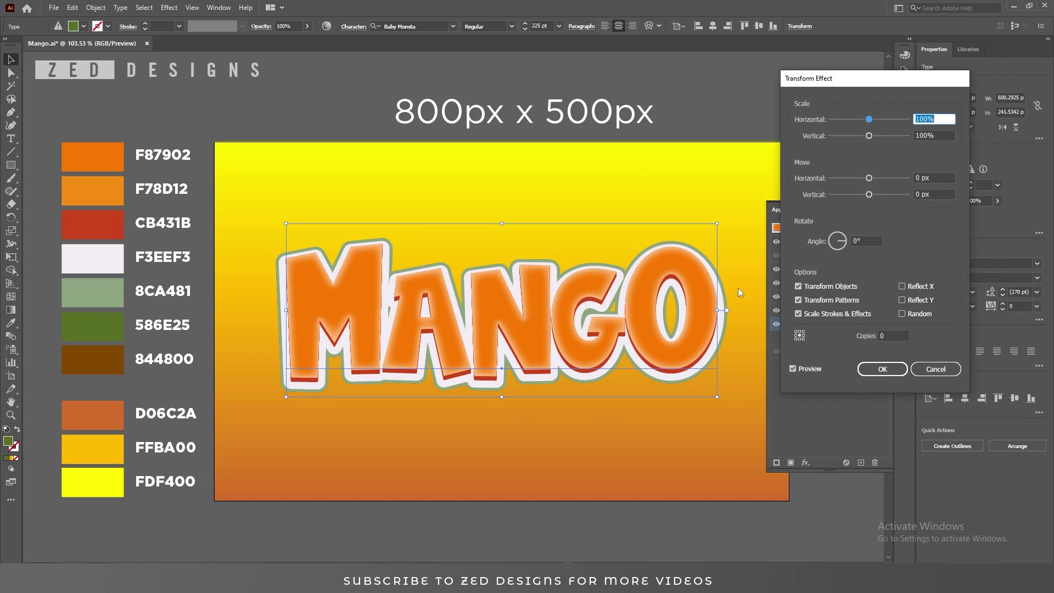
click(935, 194)
text(.5)
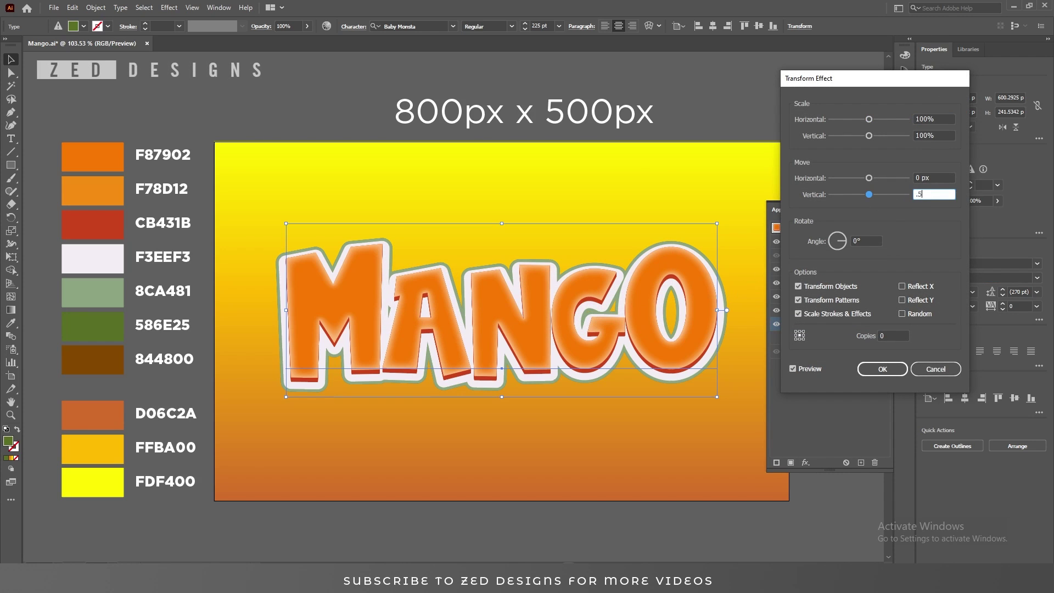
key(Tab)
click(891, 336)
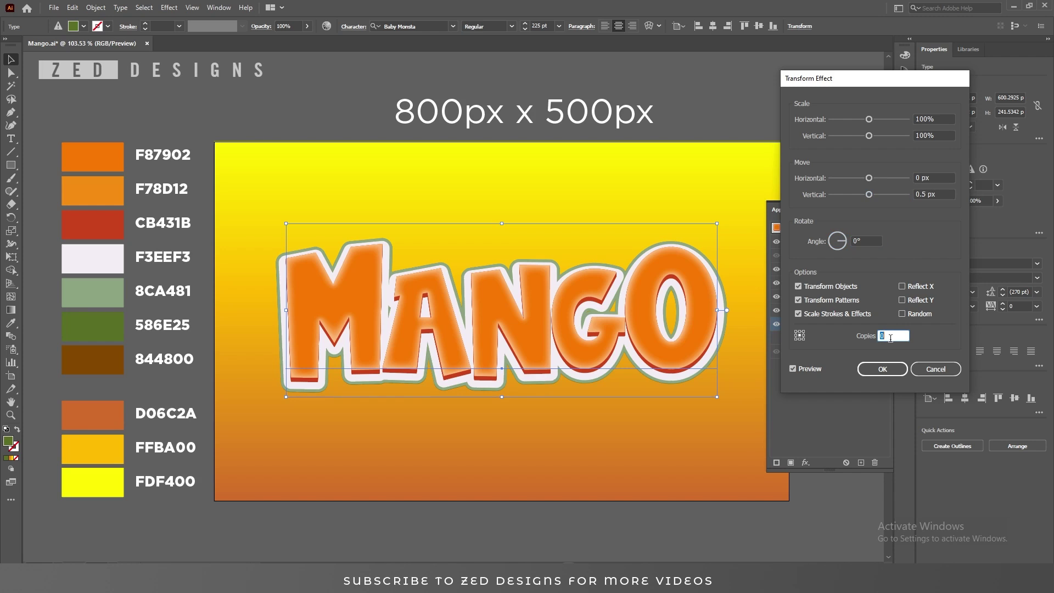
text(26)
key(Tab)
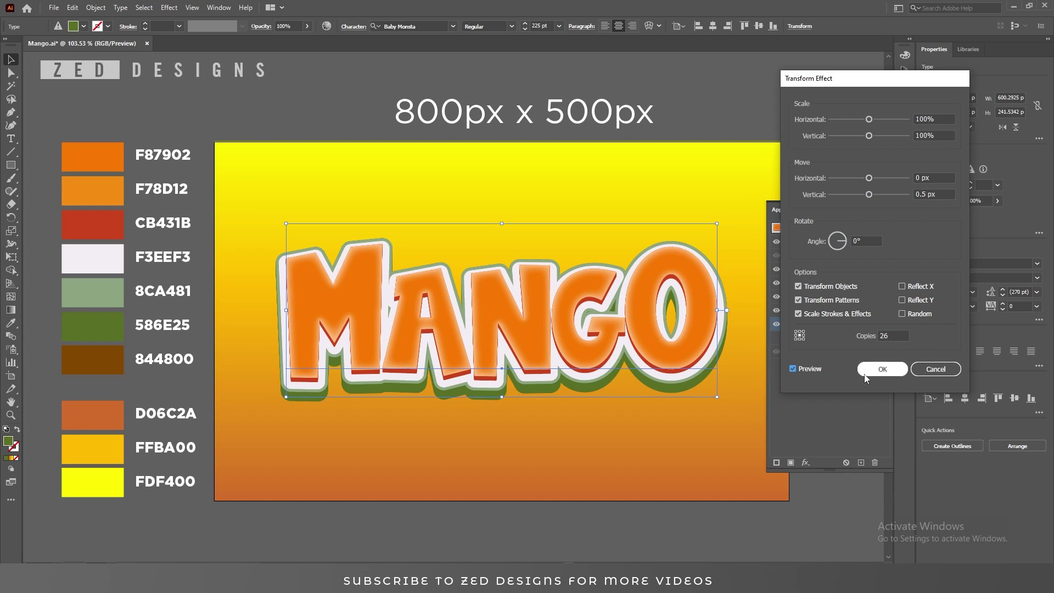
click(874, 371)
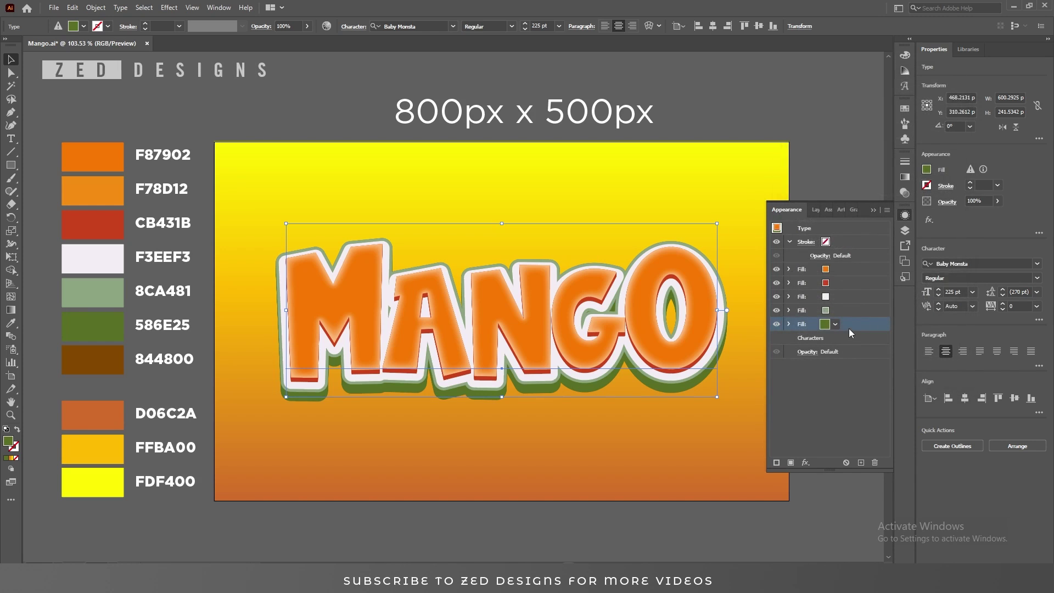
Duplicate the light green fill, recolour it brown 844800, and drag it below all fills.
click(838, 310)
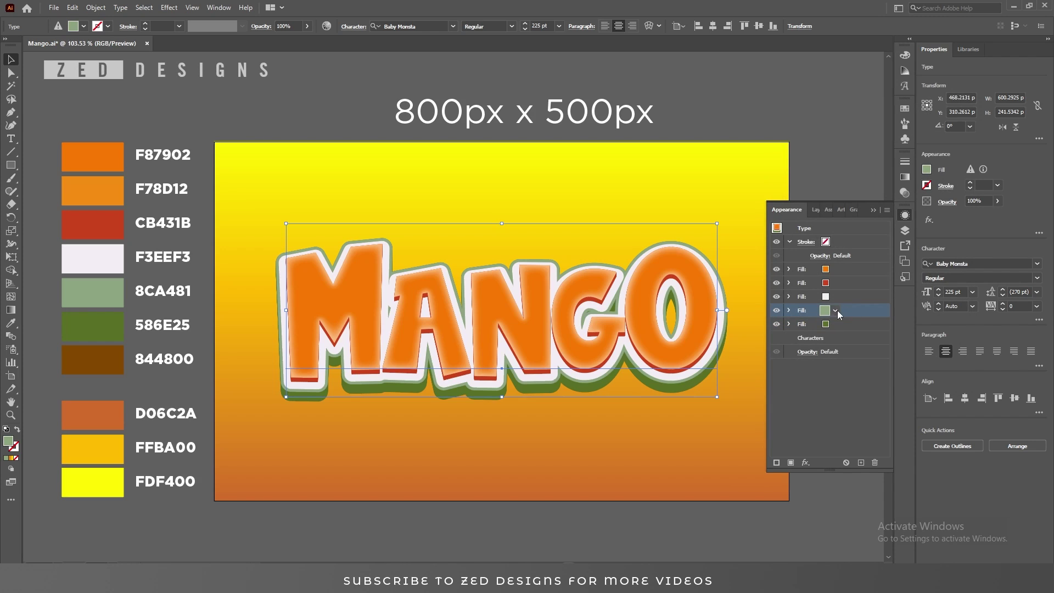
click(861, 463)
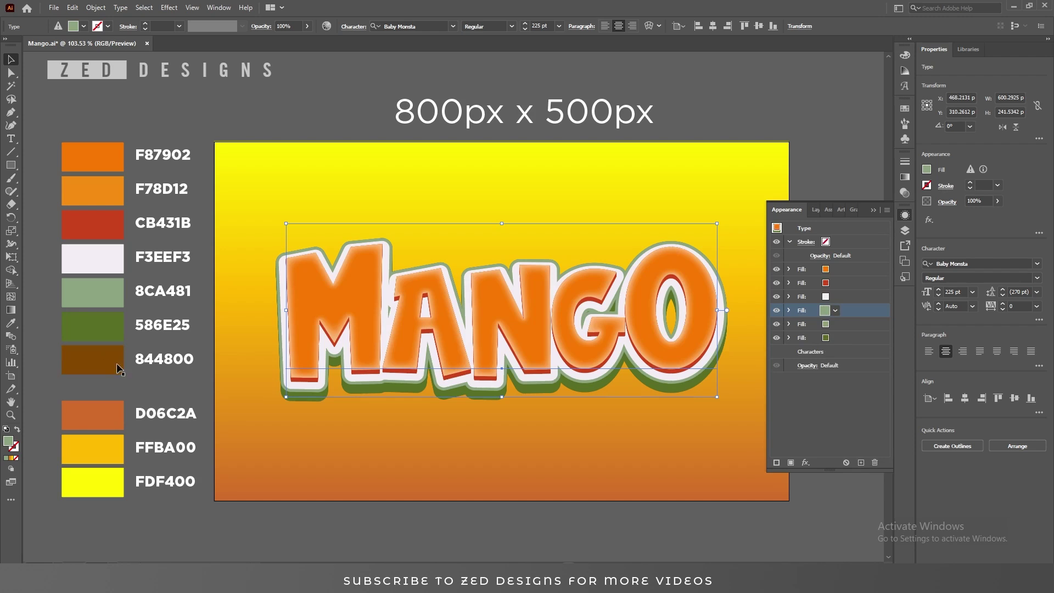
double_click(8, 442)
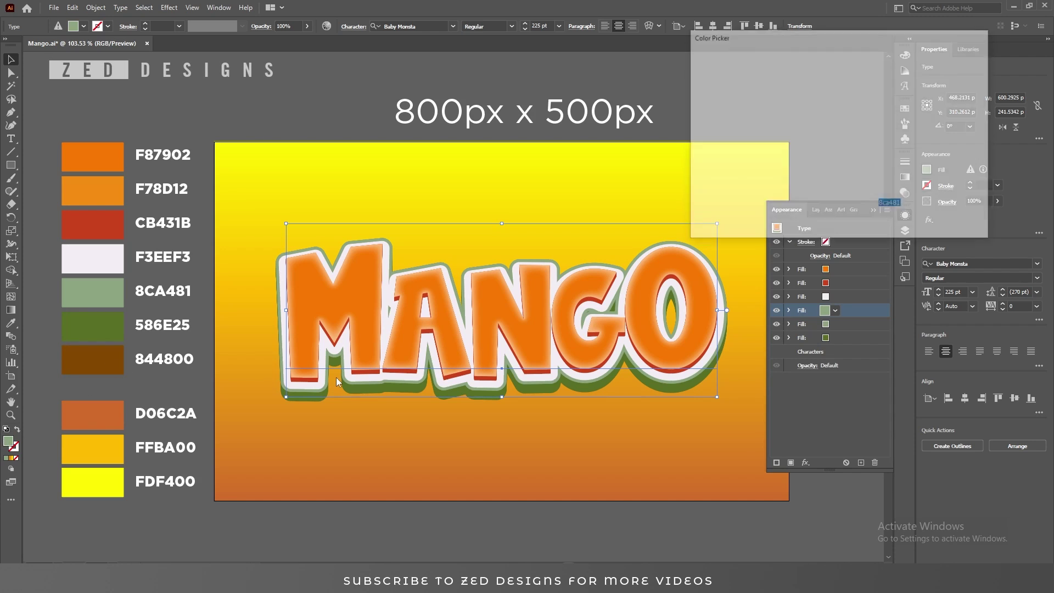
text(844)
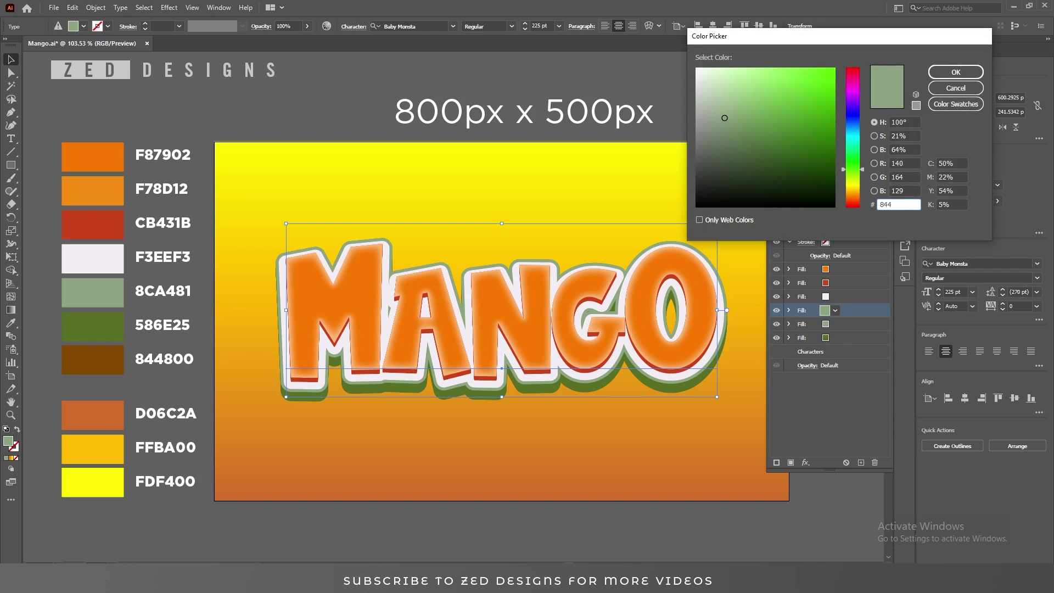
text(800)
key(Tab)
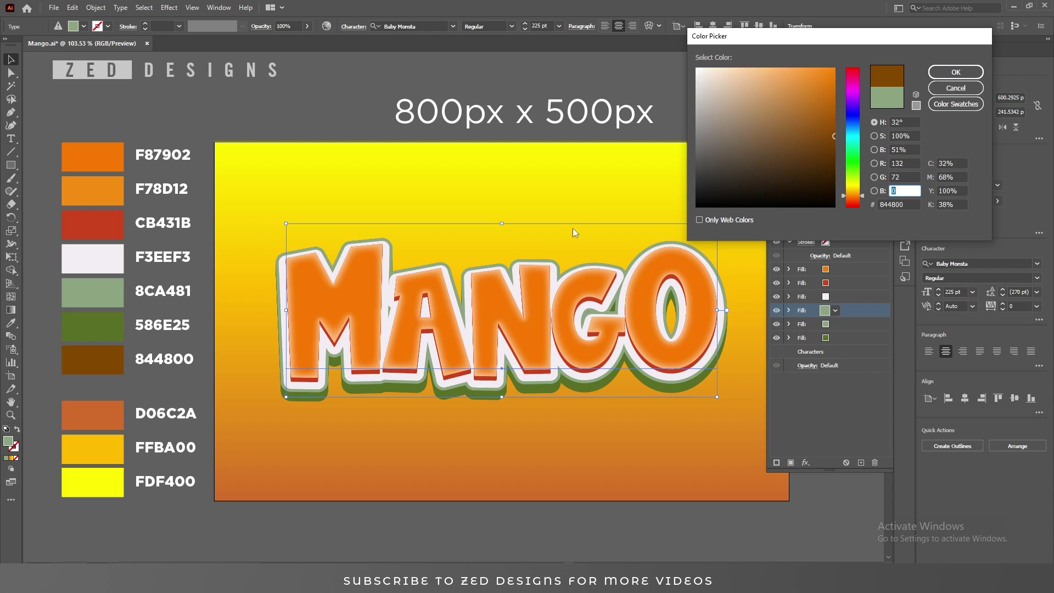
click(956, 72)
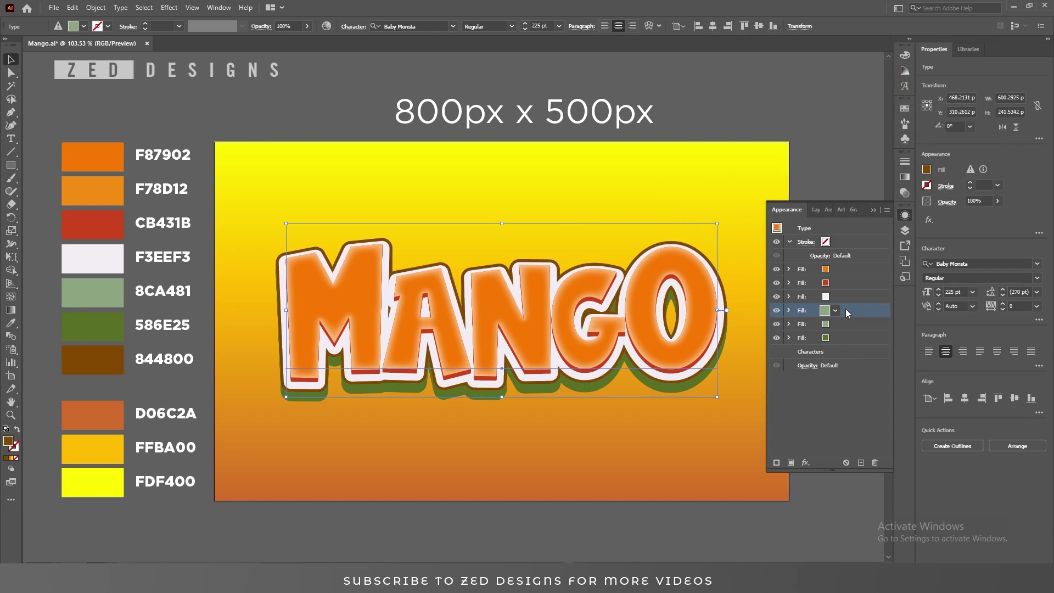
drag(845, 310, 846, 341)
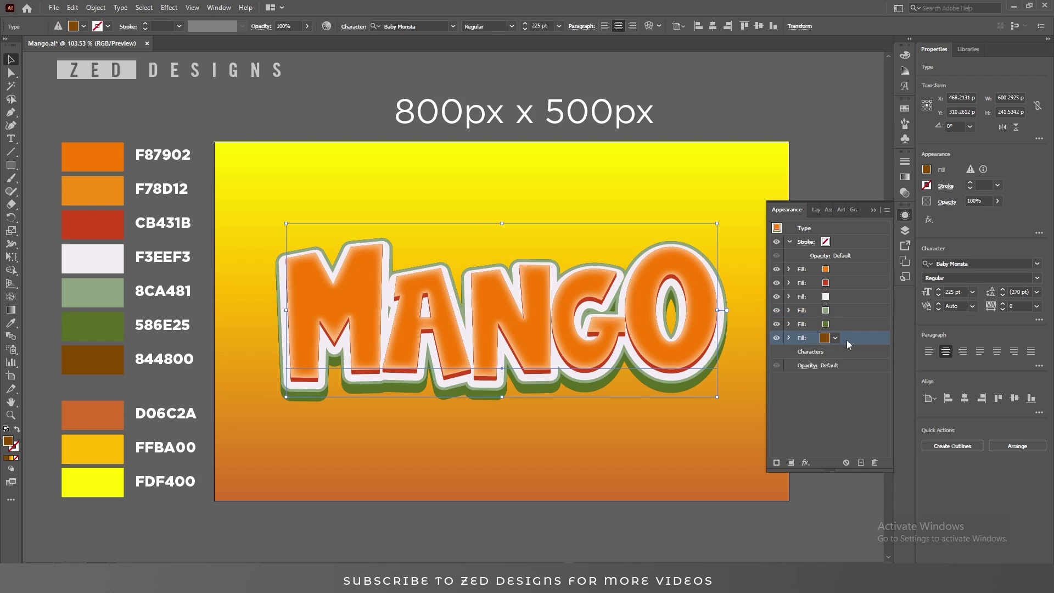
click(805, 462)
Add a Gaussian Blur with radius 5 to the brown fill.
mouse_move(857, 365)
click(942, 366)
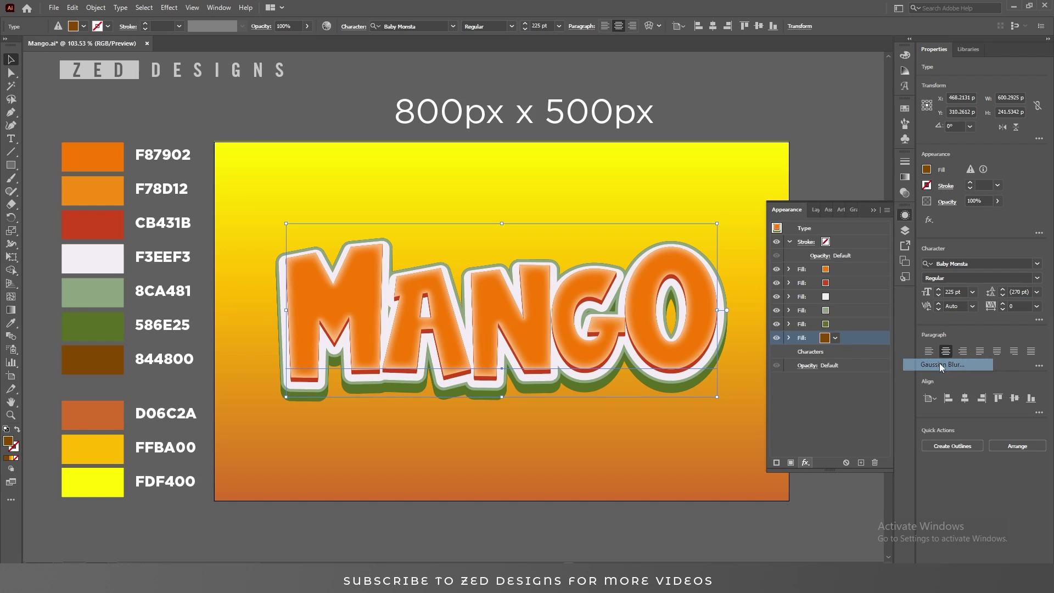
double_click(891, 249)
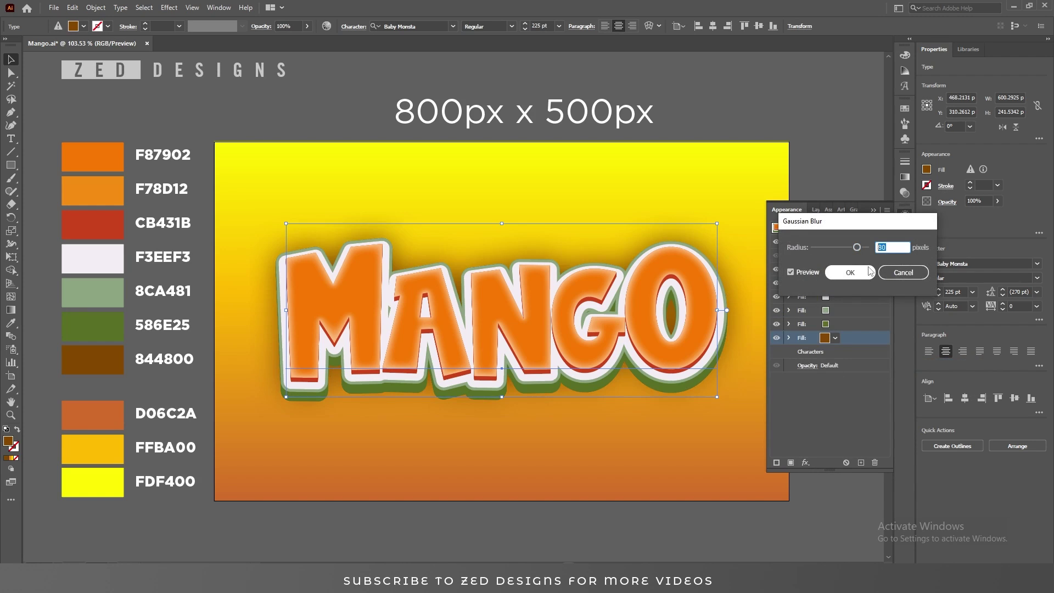
text(5)
key(Tab)
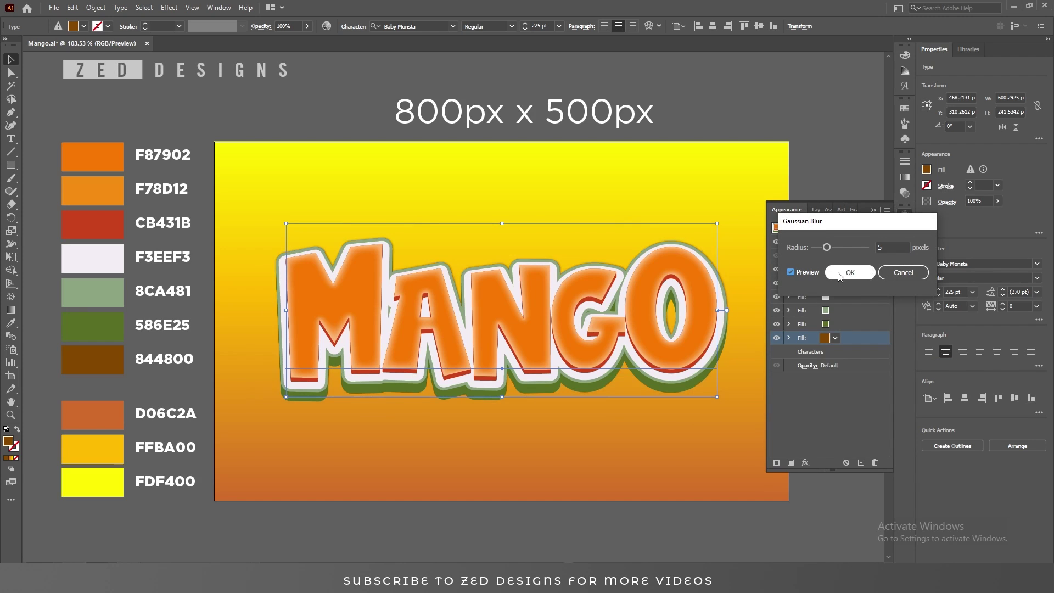
click(850, 273)
Set the brown fill's Transform effect to move it 24 px down.
click(789, 338)
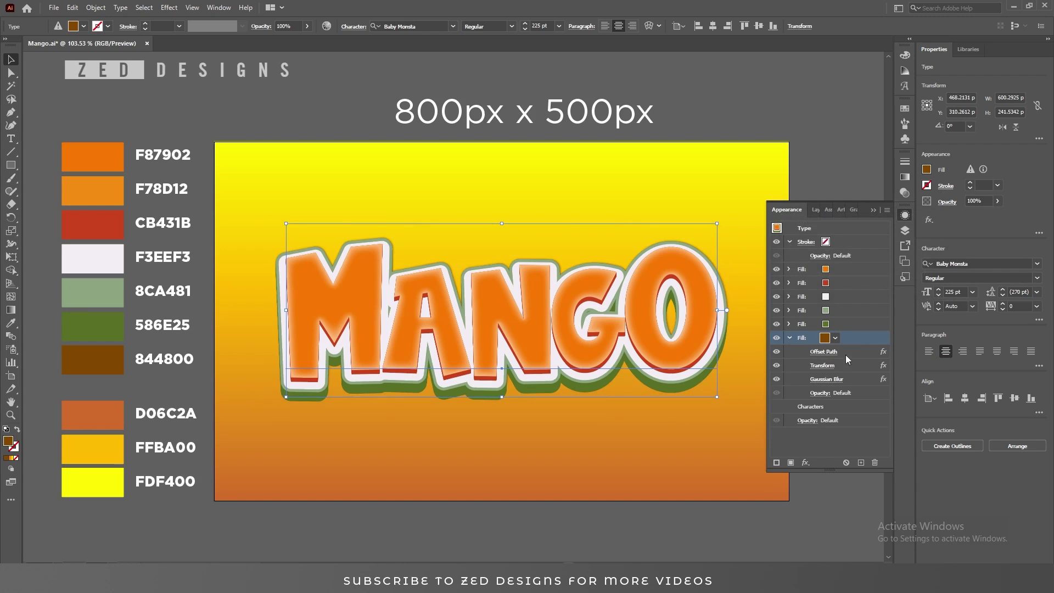
click(827, 366)
click(823, 367)
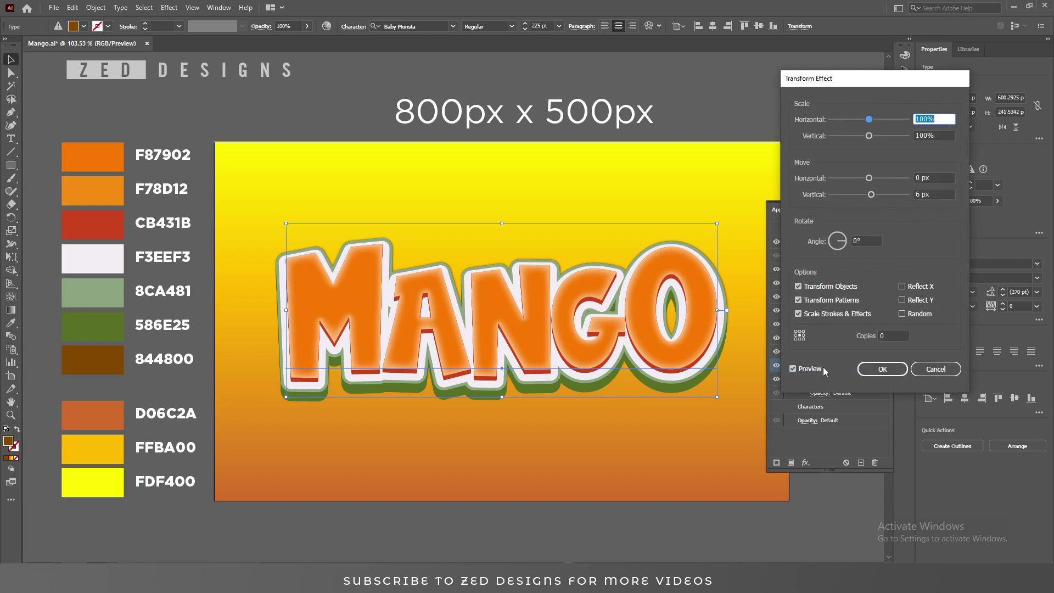
click(940, 193)
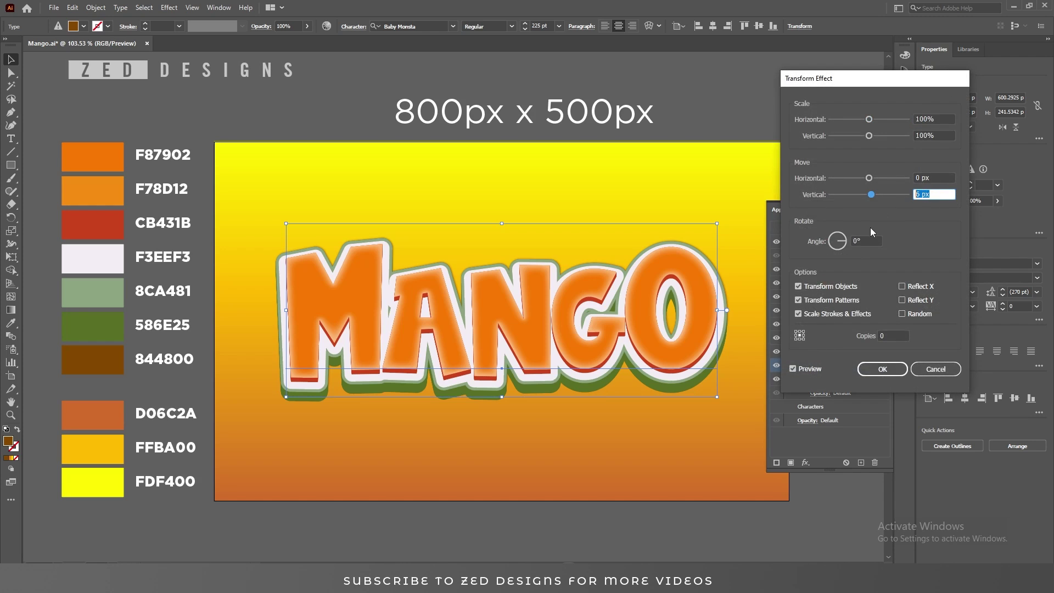
text(20)
key(Tab)
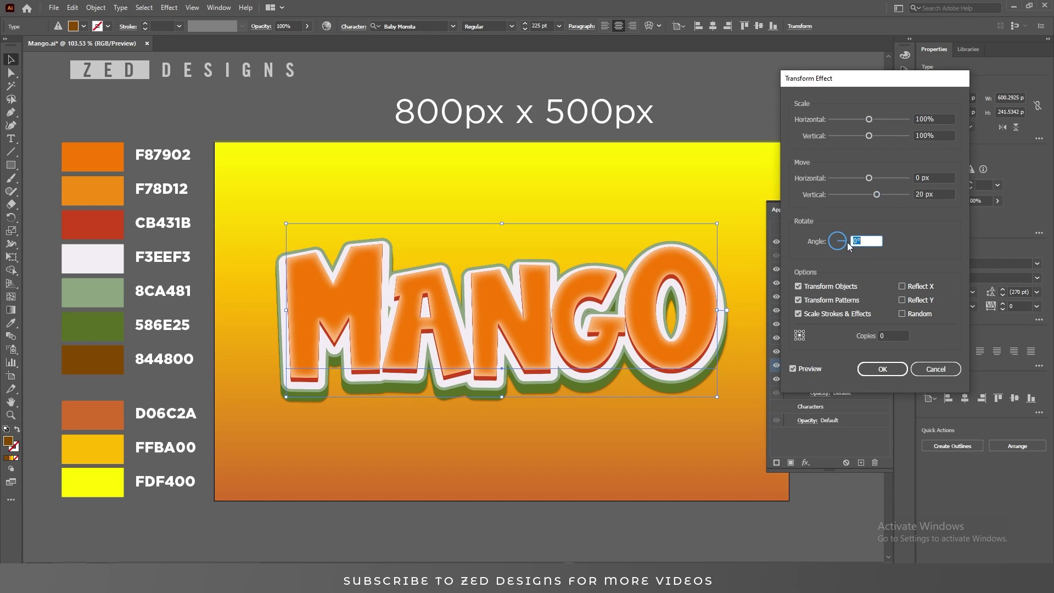
click(941, 194)
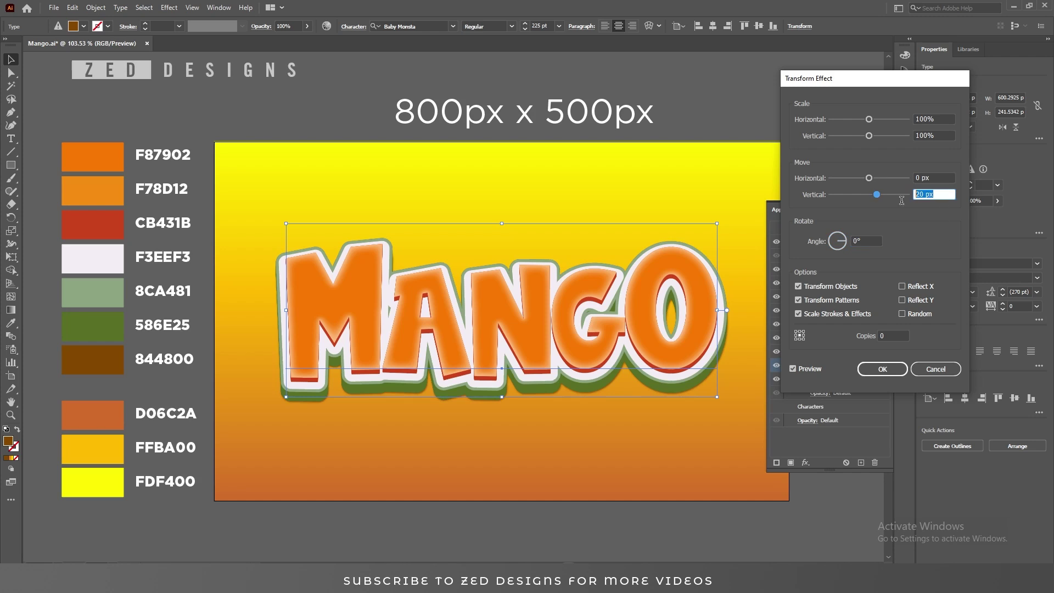
text(24)
key(Tab)
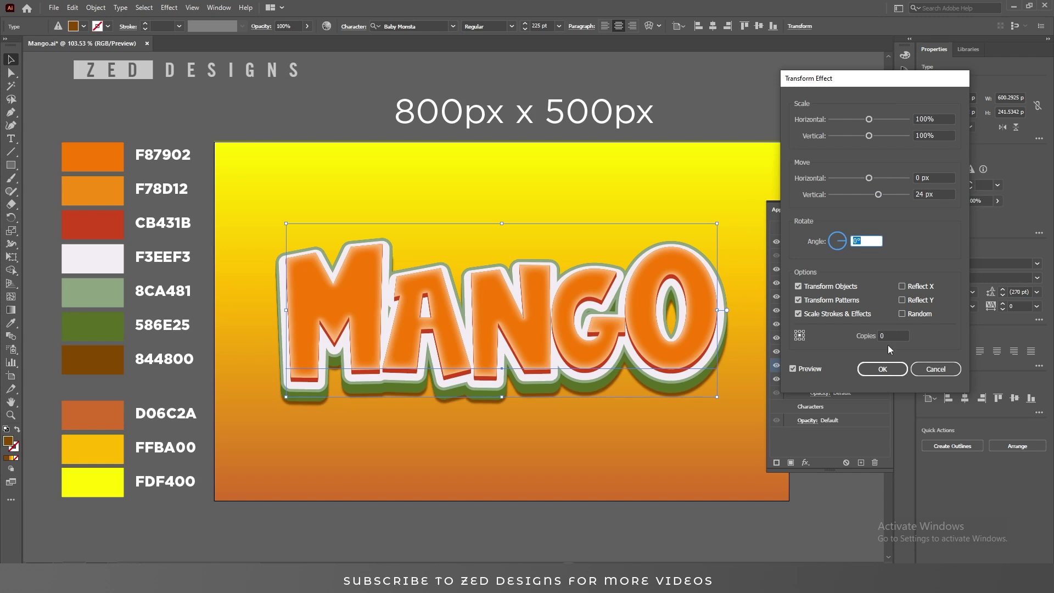
click(880, 368)
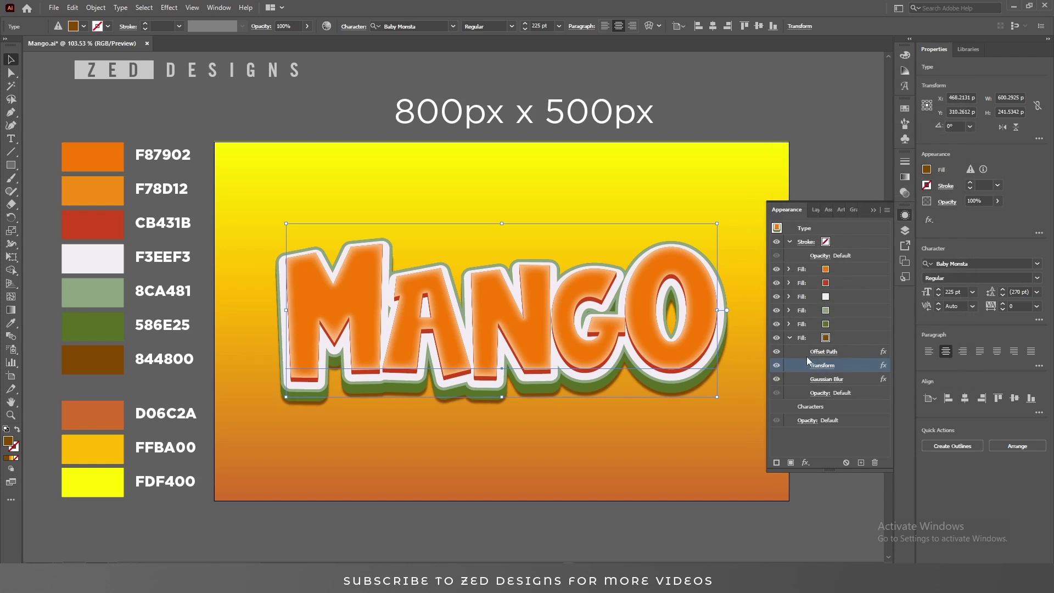
Set the brown fill's blend mode to Multiply.
click(822, 393)
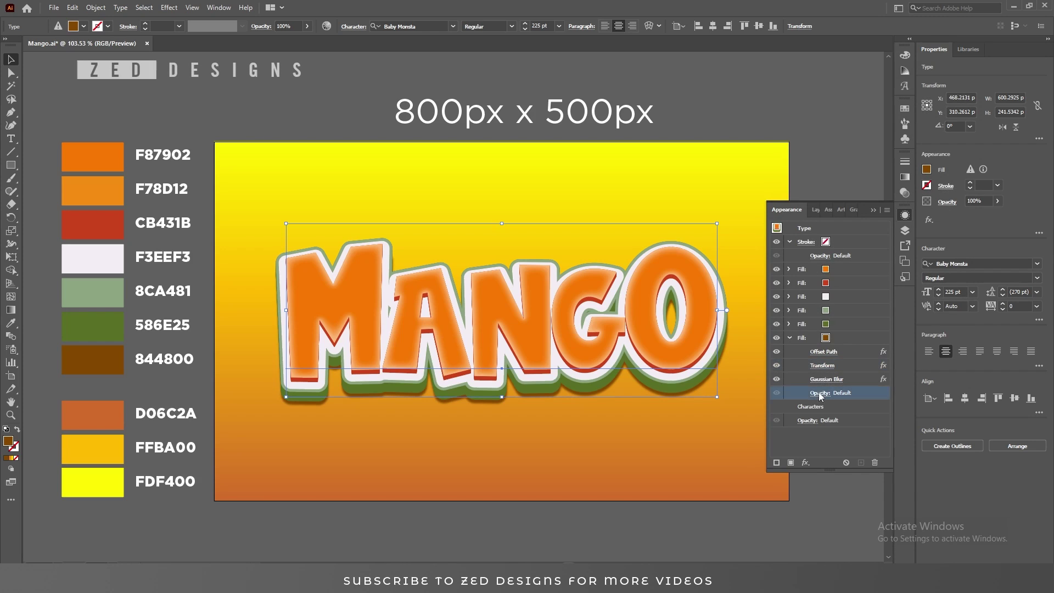
click(741, 414)
click(740, 235)
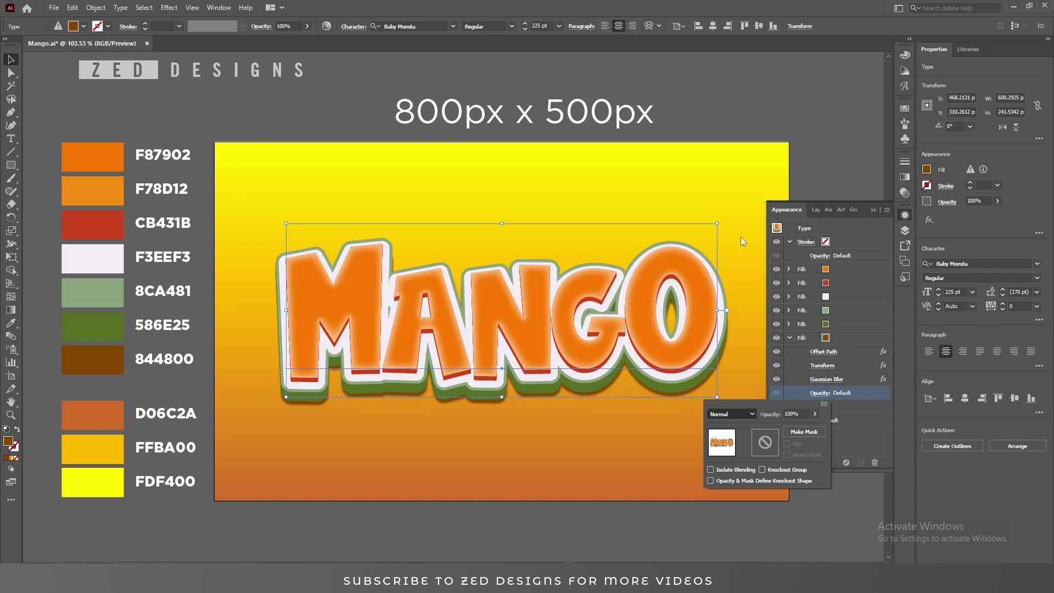
click(822, 379)
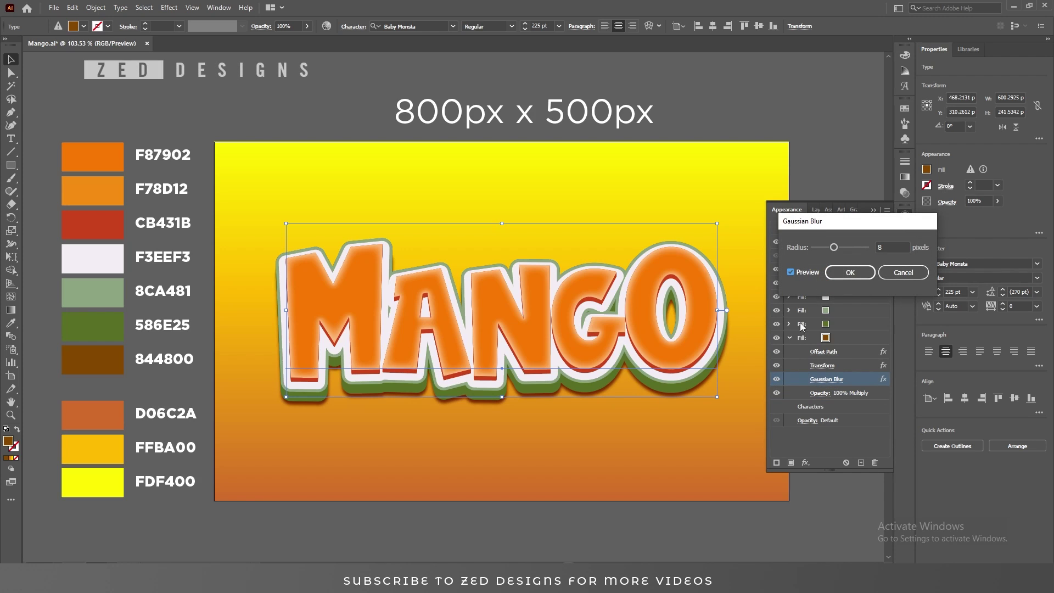
Duplicate the brown shadow fill and set the copy's Transform to move 40 px down.
click(854, 272)
click(802, 337)
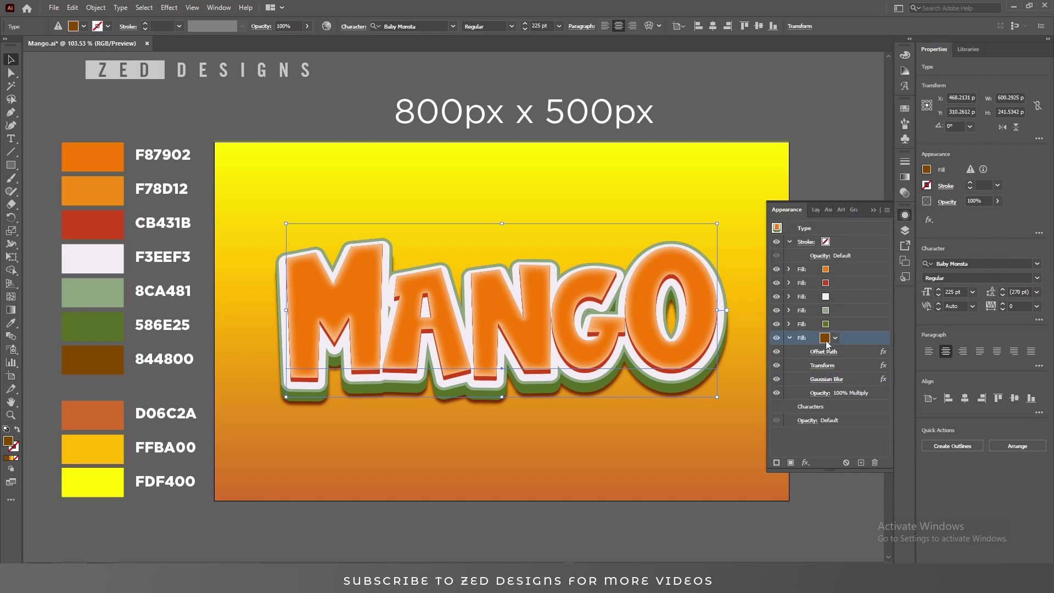
click(788, 338)
click(861, 462)
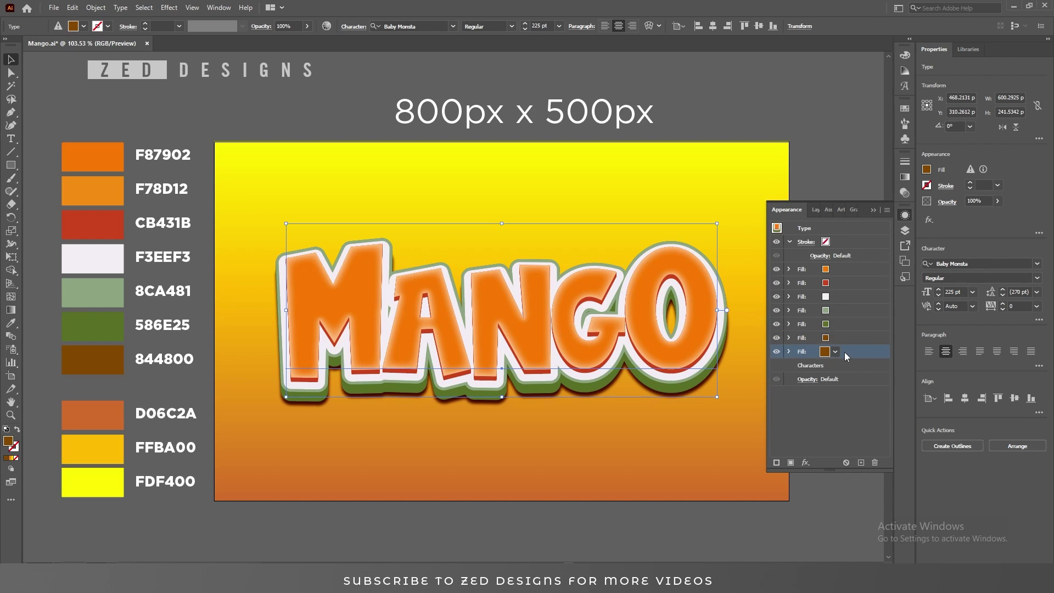
click(789, 352)
click(831, 381)
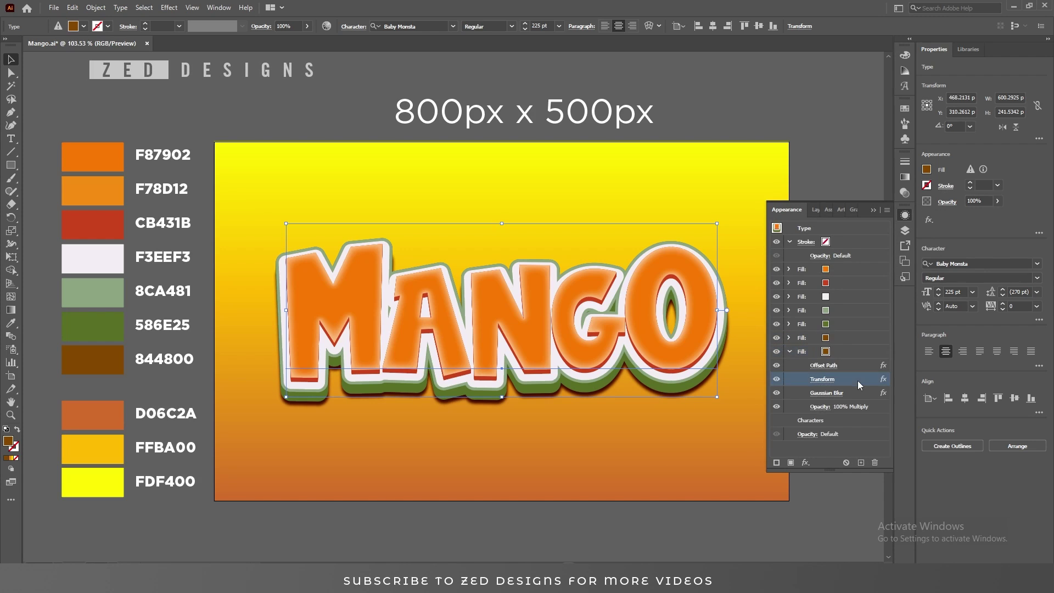
click(822, 379)
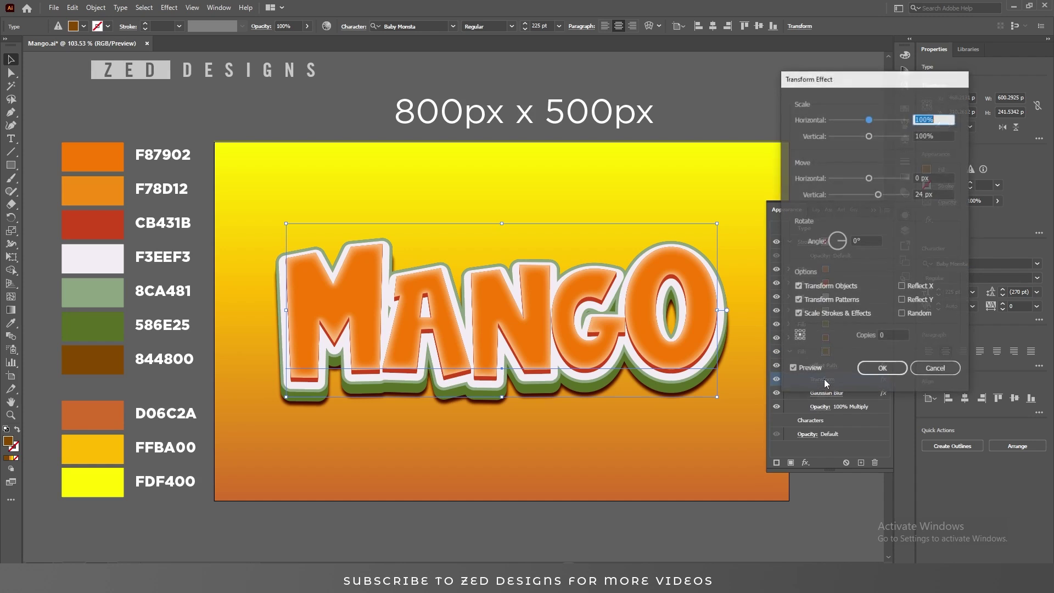
key(Tab)
key(Tab)
key(Tab)
text(40)
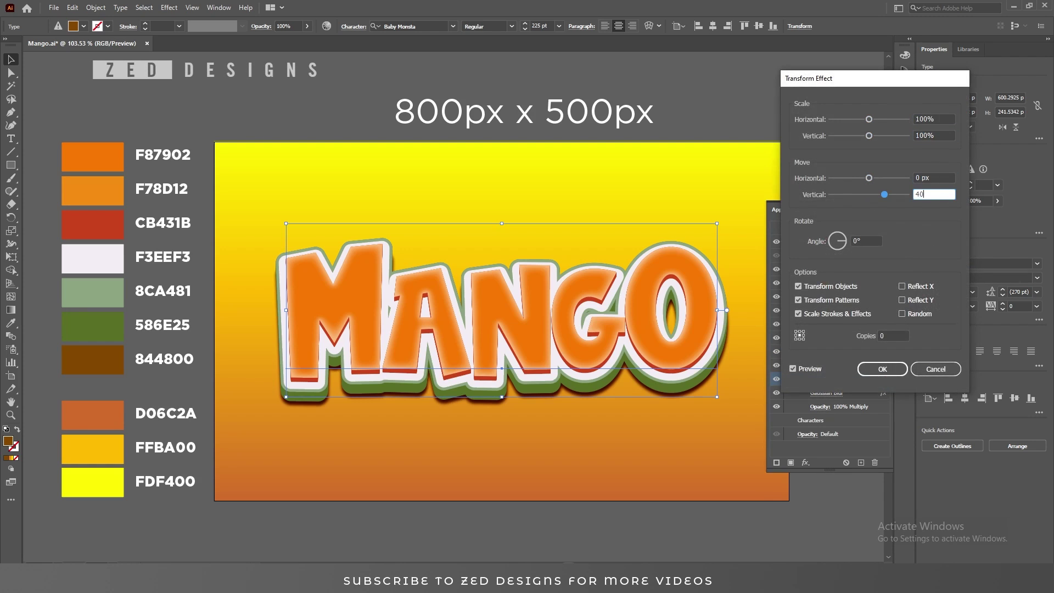
key(Tab)
click(875, 373)
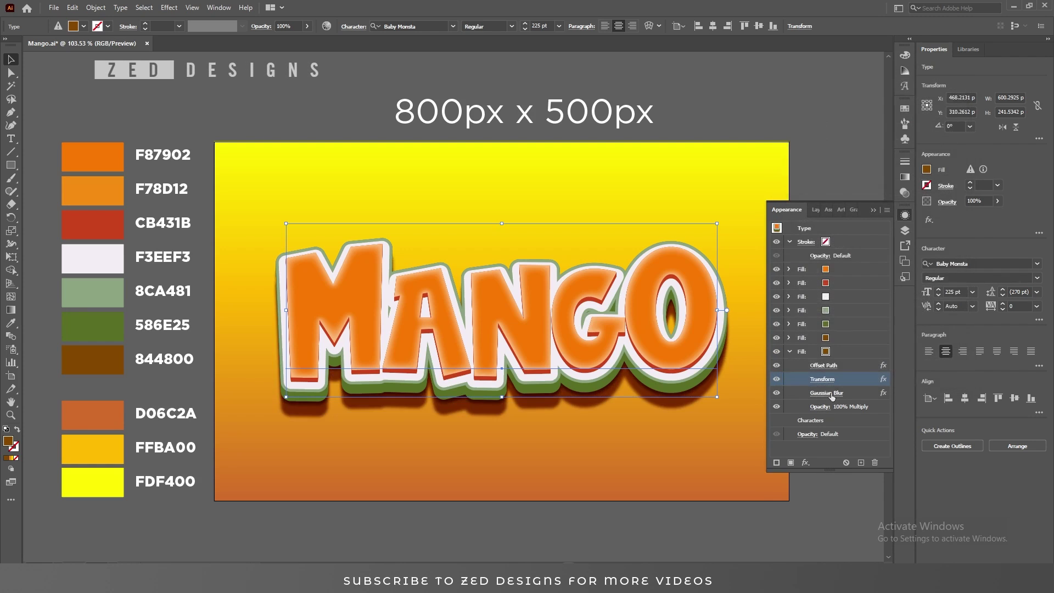
Give the duplicate shadow a 35-pixel Gaussian Blur and 80% opacity.
click(829, 394)
text(35)
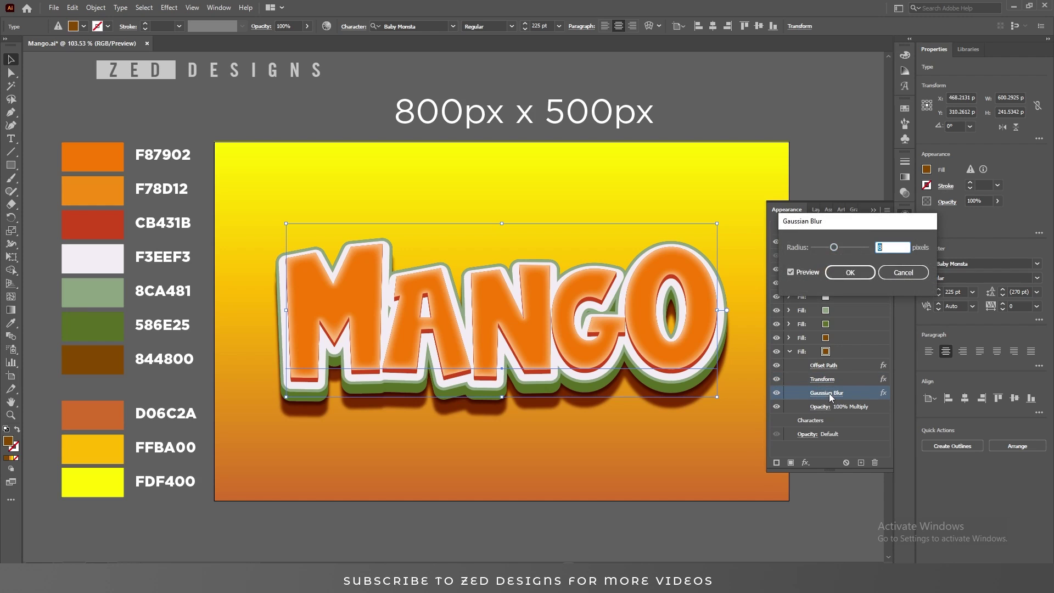
key(Tab)
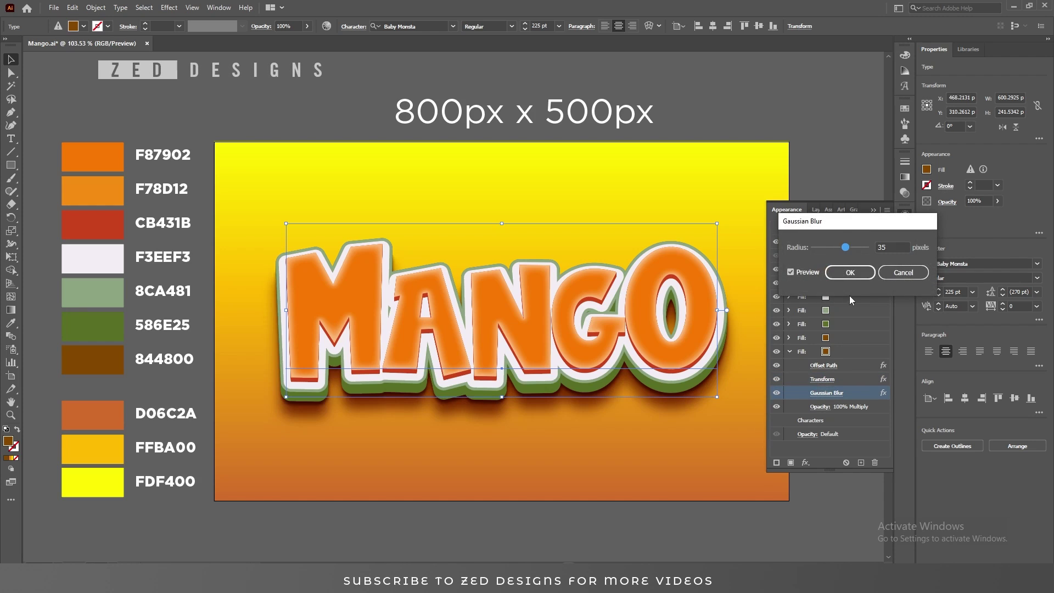
click(851, 273)
click(820, 407)
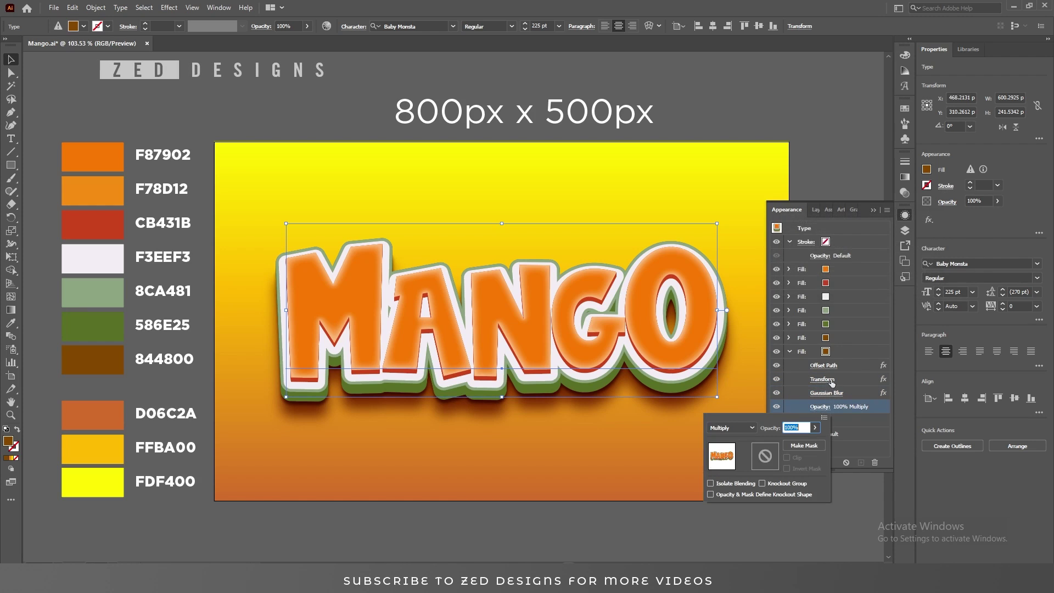
text(80)
key(Tab)
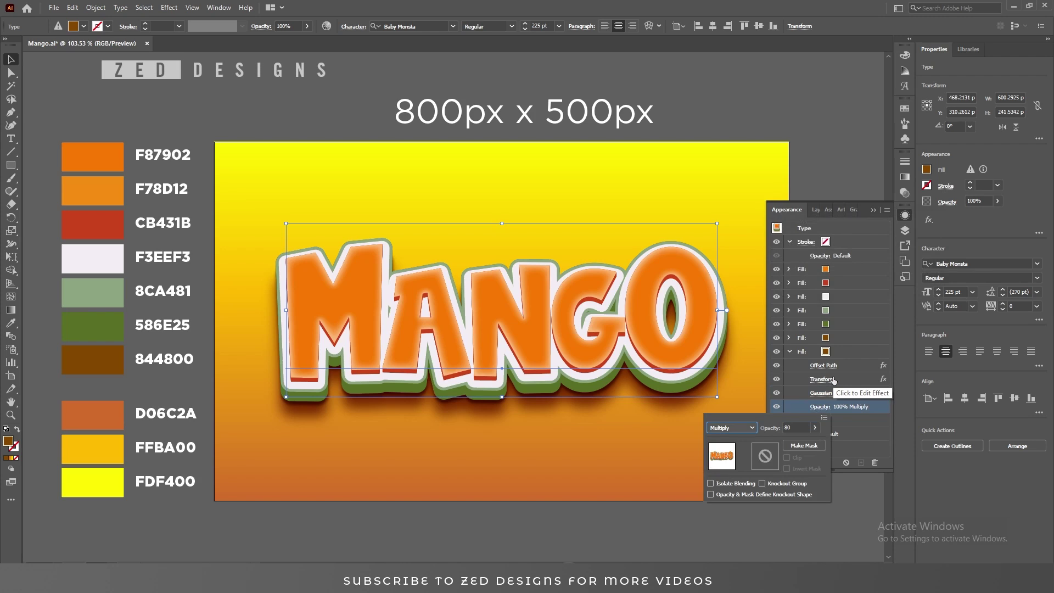
click(845, 356)
click(791, 353)
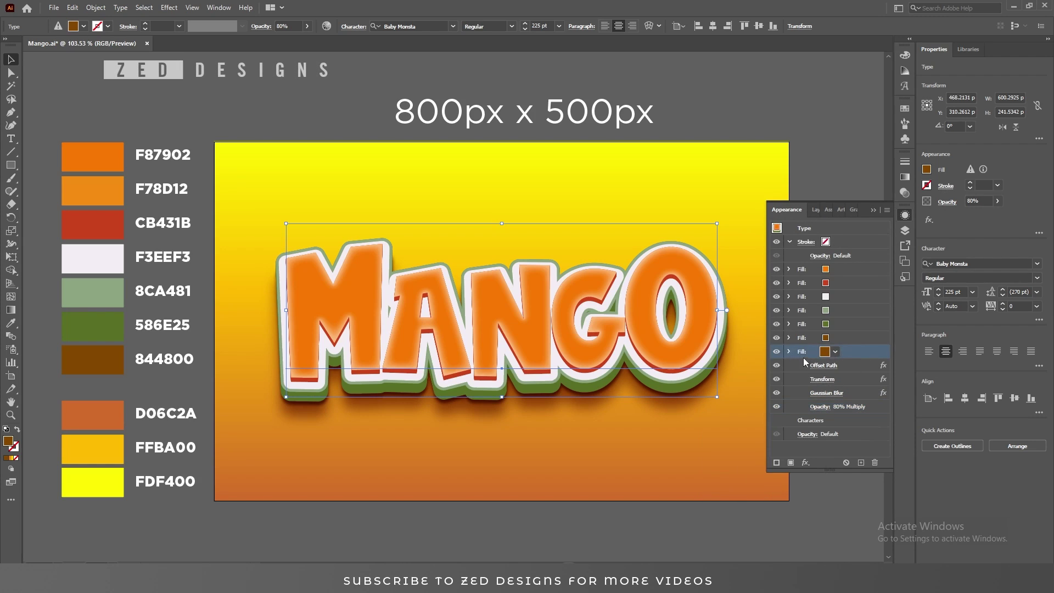
Deselect the MANGO text and centre the artboard to view the result.
click(873, 211)
click(831, 240)
drag(543, 439, 564, 447)
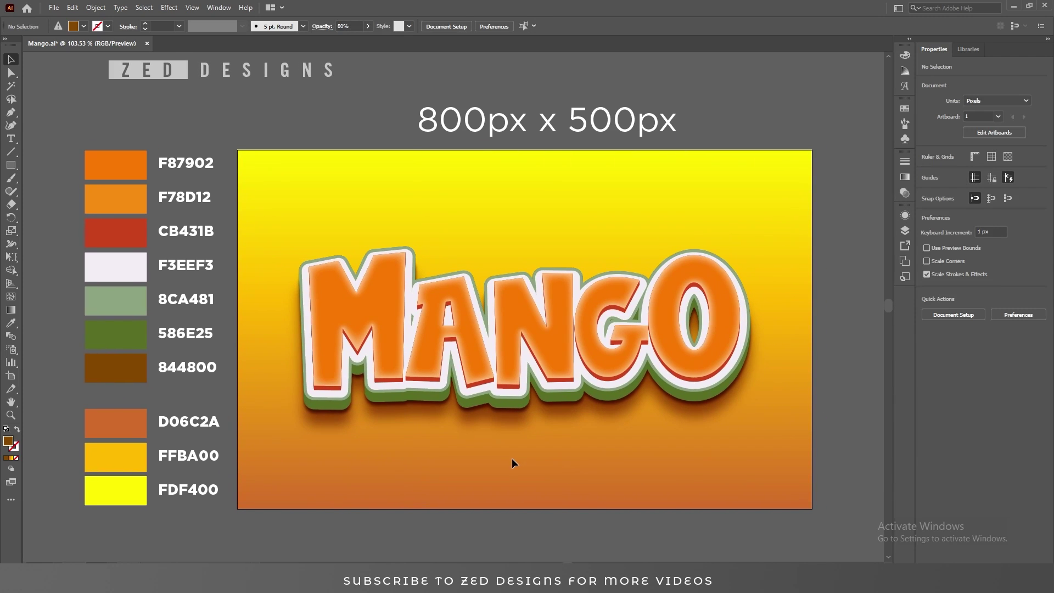